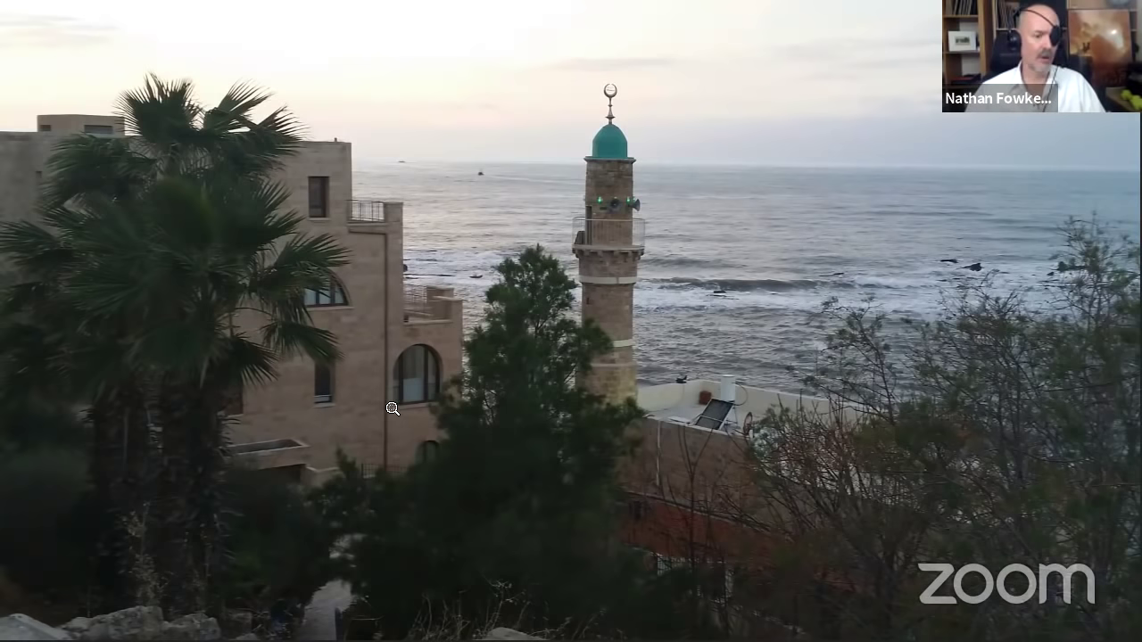
pyautogui.press('Right')
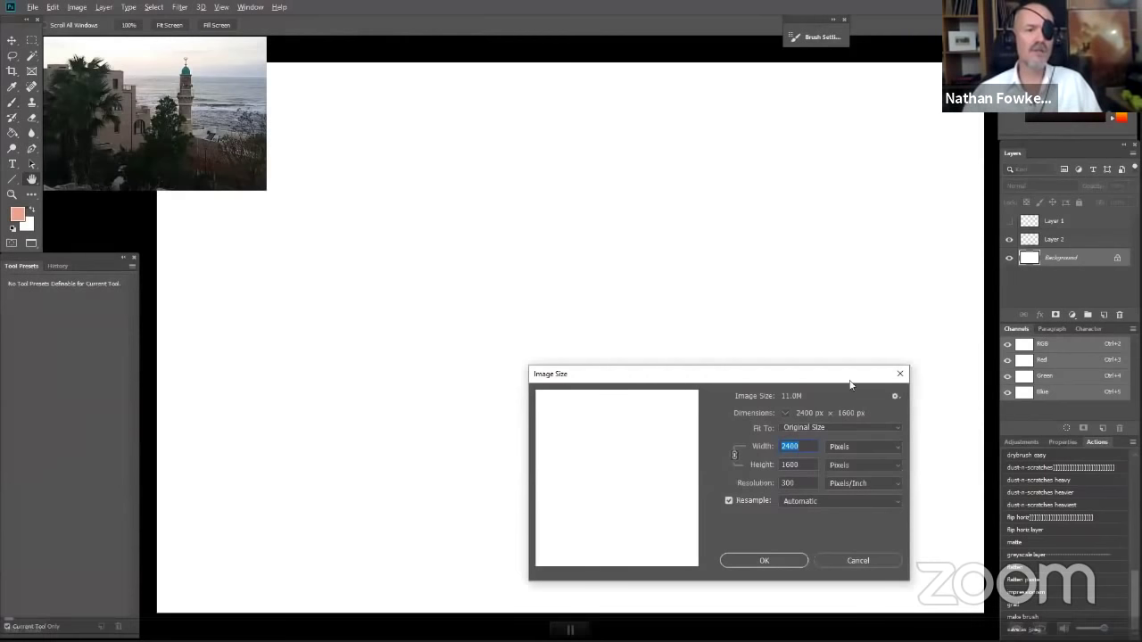
pyautogui.press('space')
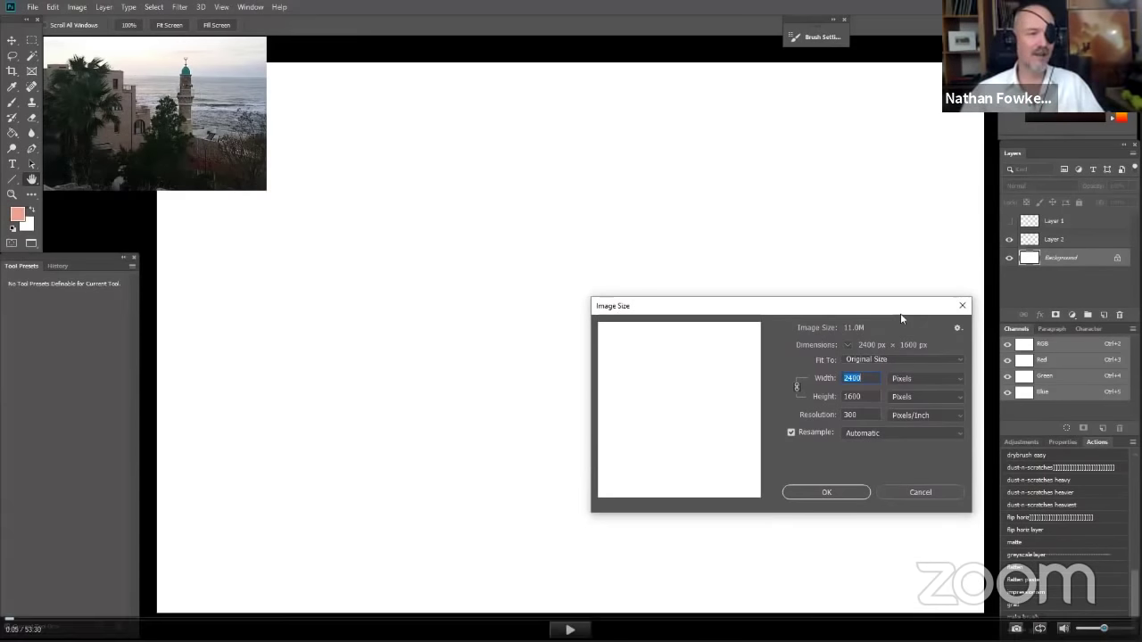
pyautogui.press('space')
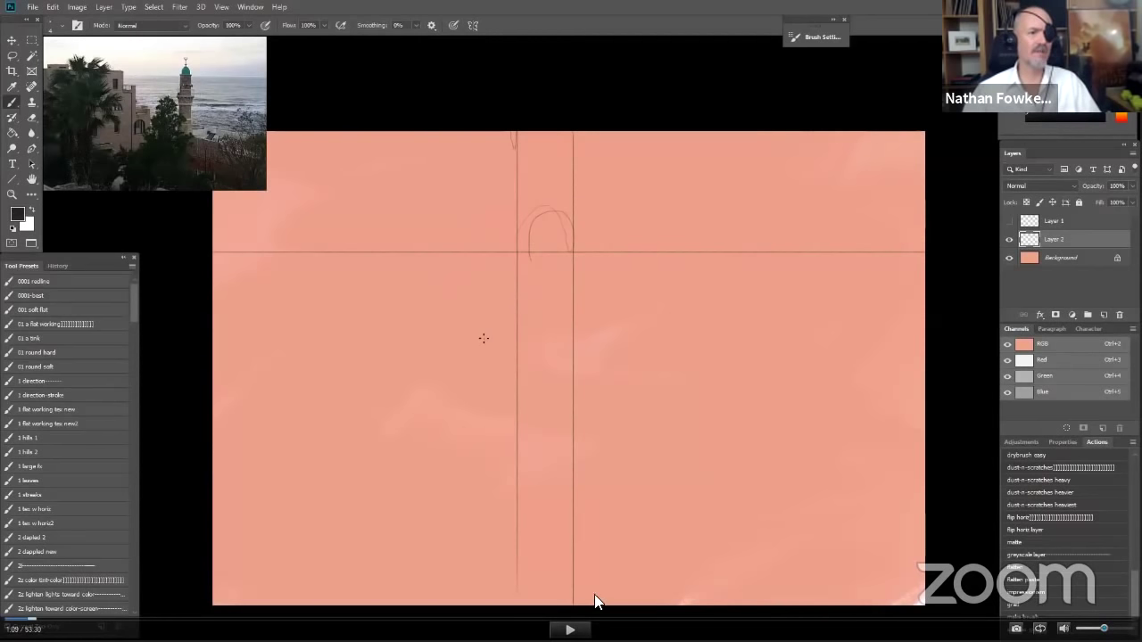
pyautogui.press('space')
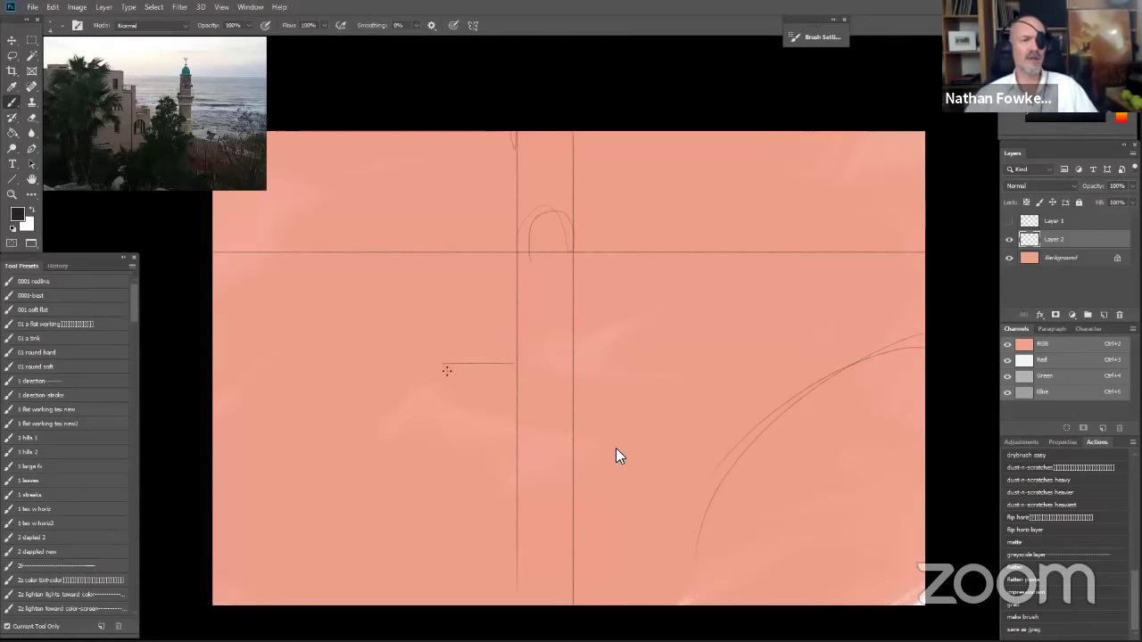
pyautogui.moveTo(604, 428)
pyautogui.click(386, 425)
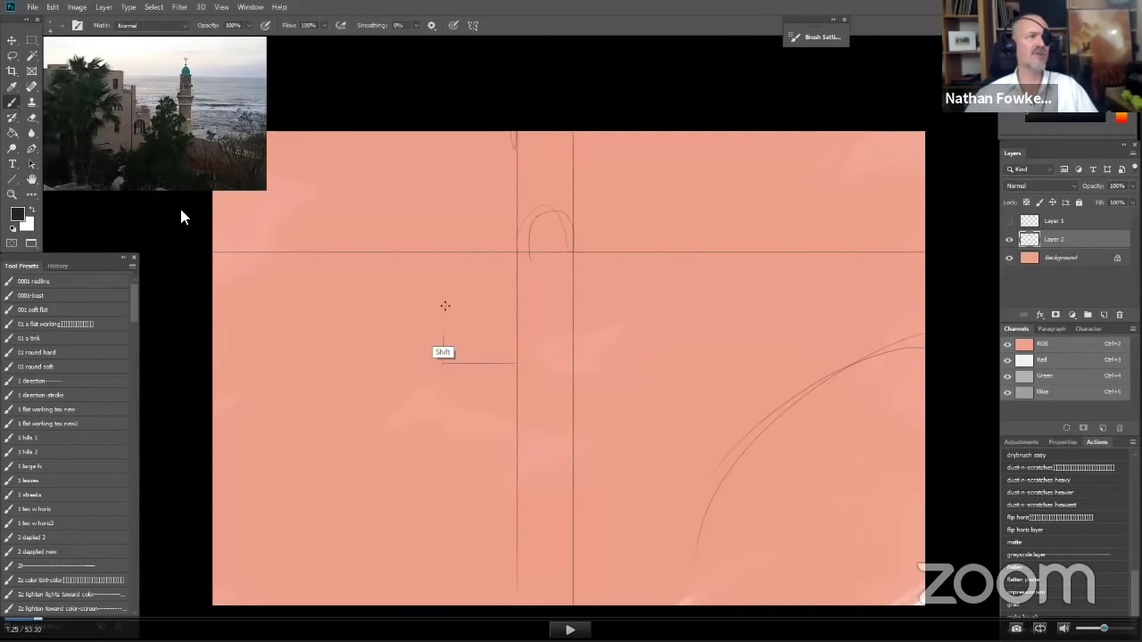
pyautogui.click(569, 629)
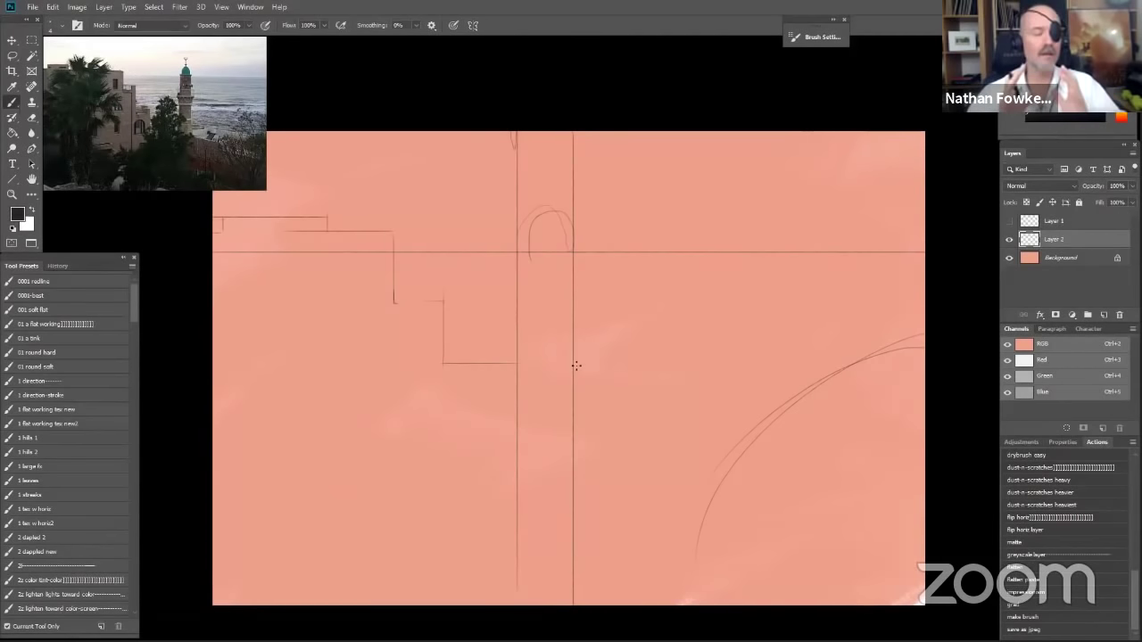
# Step: Draw two straight horizontal lines right of the tower, the lower one extending to the canvas's right edge
pyautogui.moveTo(574, 366); pyautogui.dragTo(776, 367)
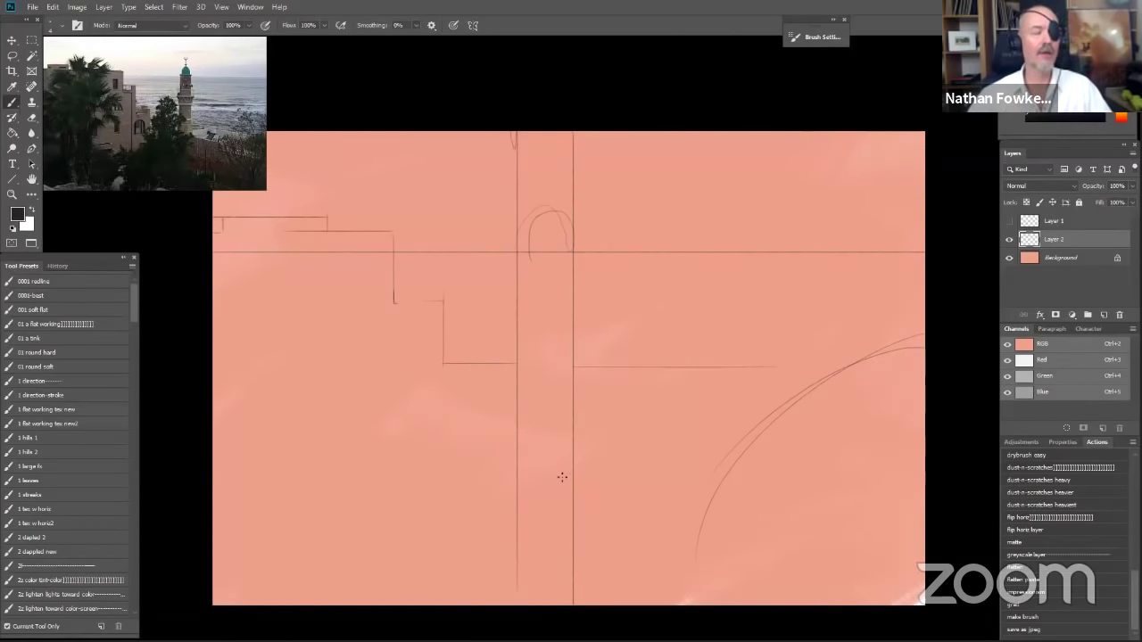
pyautogui.moveTo(575, 440); pyautogui.dragTo(928, 439)
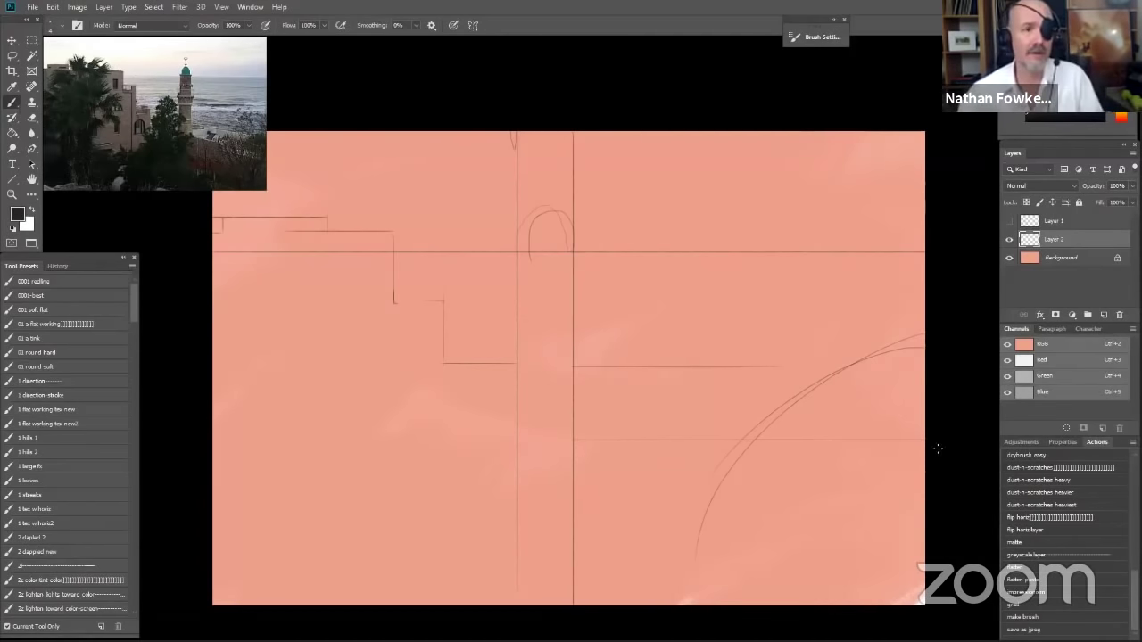
pyautogui.hotkey('ctrl', 'z')
pyautogui.moveTo(926, 434); pyautogui.dragTo(606, 432)
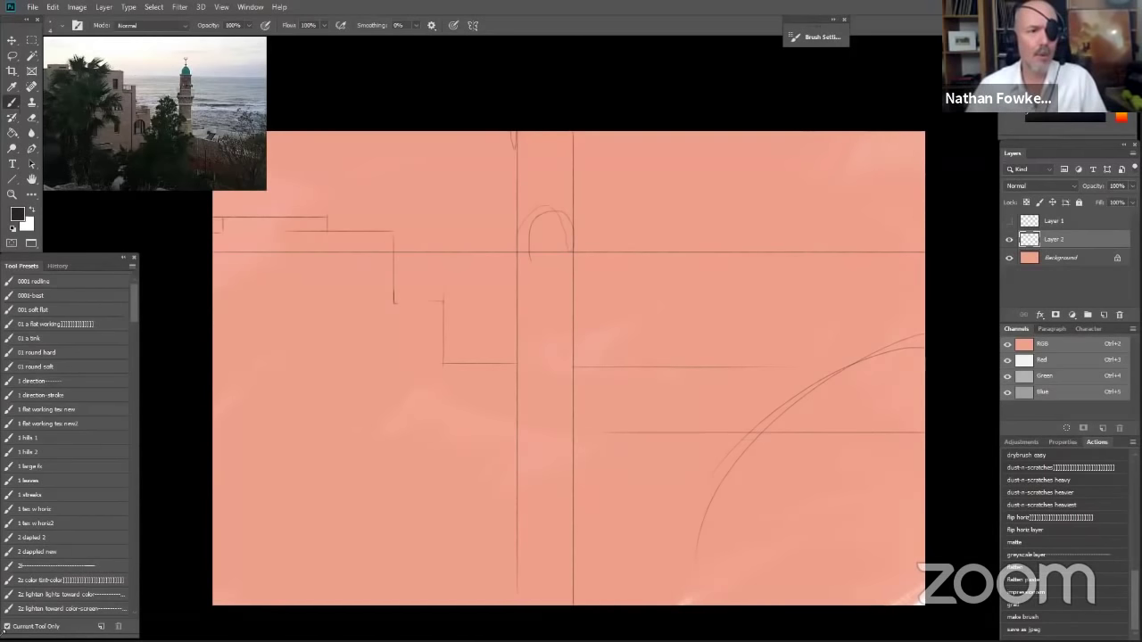
# Step: Draw a straight vertical spire above the tower's dome and sketch a small round finial at its tip
pyautogui.click(546, 210)
pyautogui.keyDown('shift'); pyautogui.click(547, 161); pyautogui.keyUp('shift')
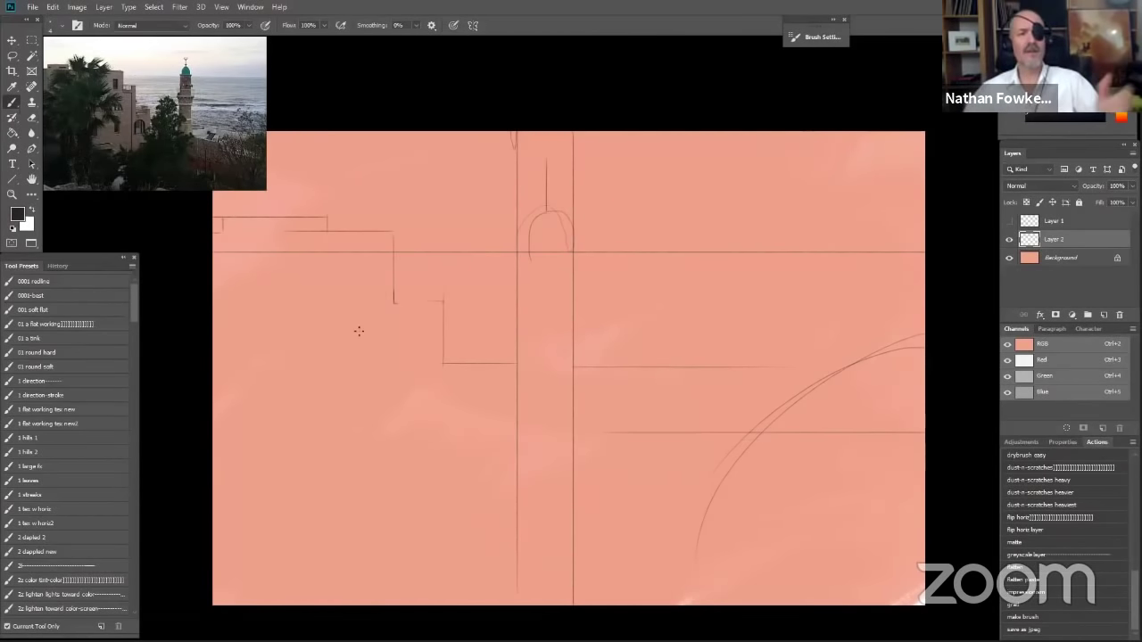
pyautogui.moveTo(546, 166); pyautogui.dragTo(550, 175)
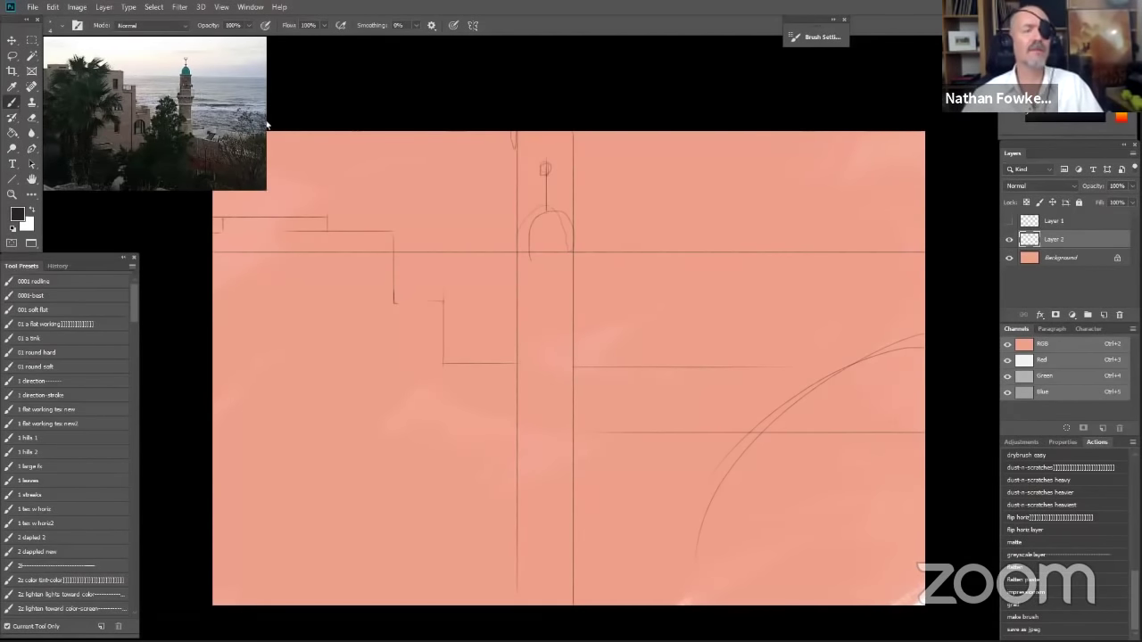
# Step: Select the stepped building outline left of the tower, shift it slightly right and up, and deselect it
pyautogui.press('m')
pyautogui.moveTo(212, 131)
pyautogui.mouseDown()
pyautogui.moveTo(287, 194)
pyautogui.moveTo(455, 409)
pyautogui.moveTo(469, 400)
pyautogui.moveTo(431, 378)
pyautogui.moveTo(443, 373)
pyautogui.mouseUp()
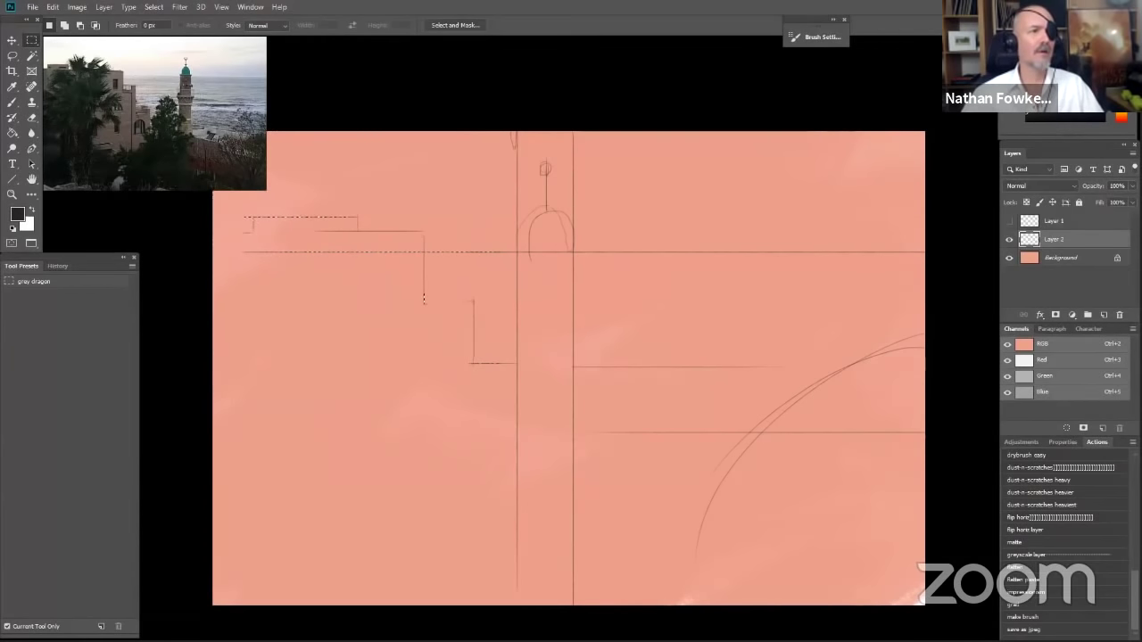
pyautogui.moveTo(211, 130); pyautogui.dragTo(427, 355)
pyautogui.moveTo(407, 279); pyautogui.dragTo(514, 383)
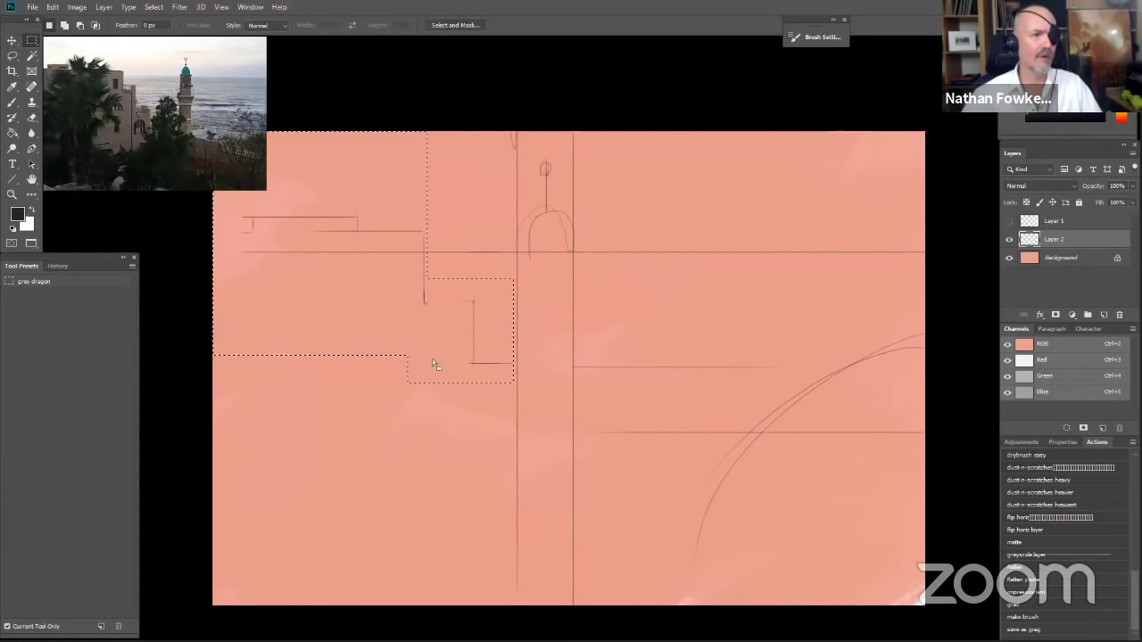
pyautogui.moveTo(429, 354); pyautogui.dragTo(432, 337)
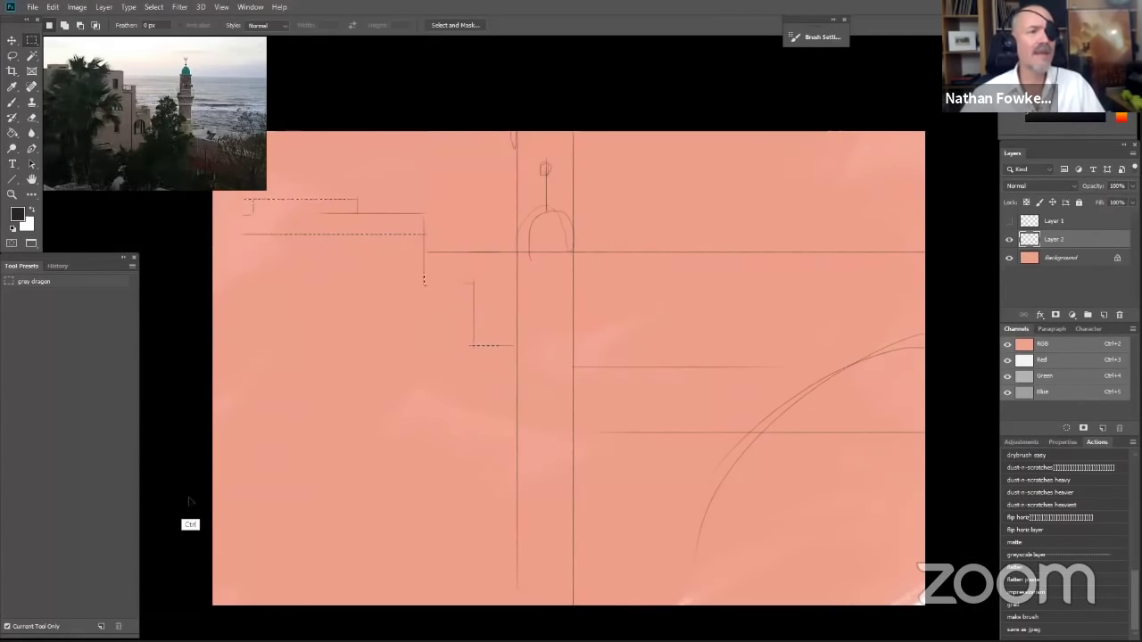
pyautogui.hotkey('ctrl', 'd')
# Step: Erase the shifted horizon segment and the lower part of the building's vertical edge using the 1 hard round eraser preset
pyautogui.press('b')
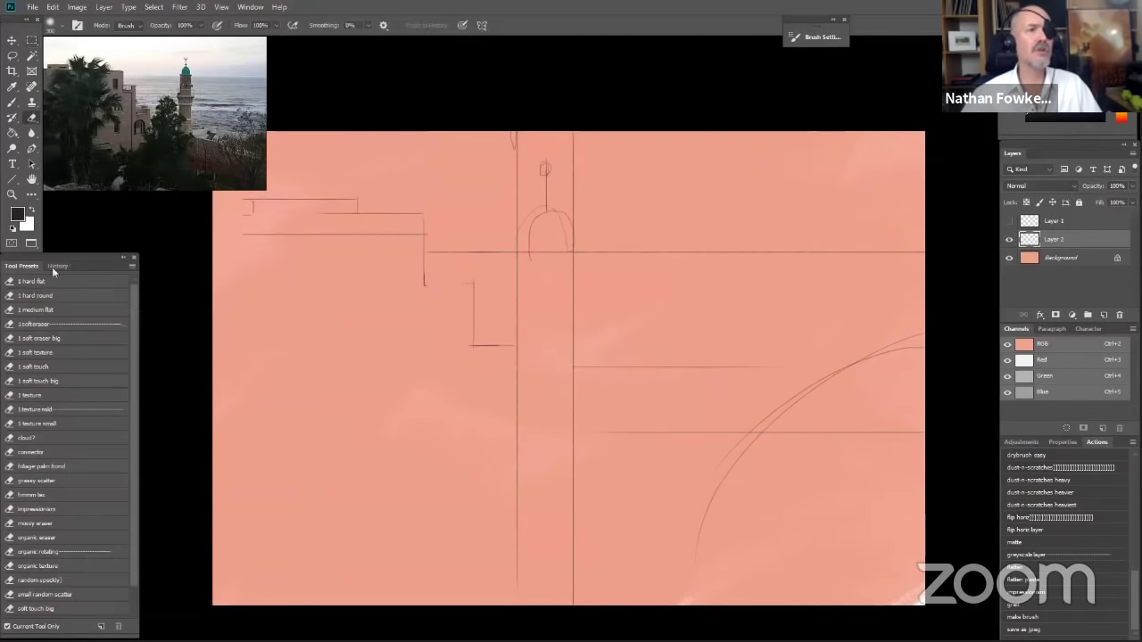
pyautogui.click(62, 295)
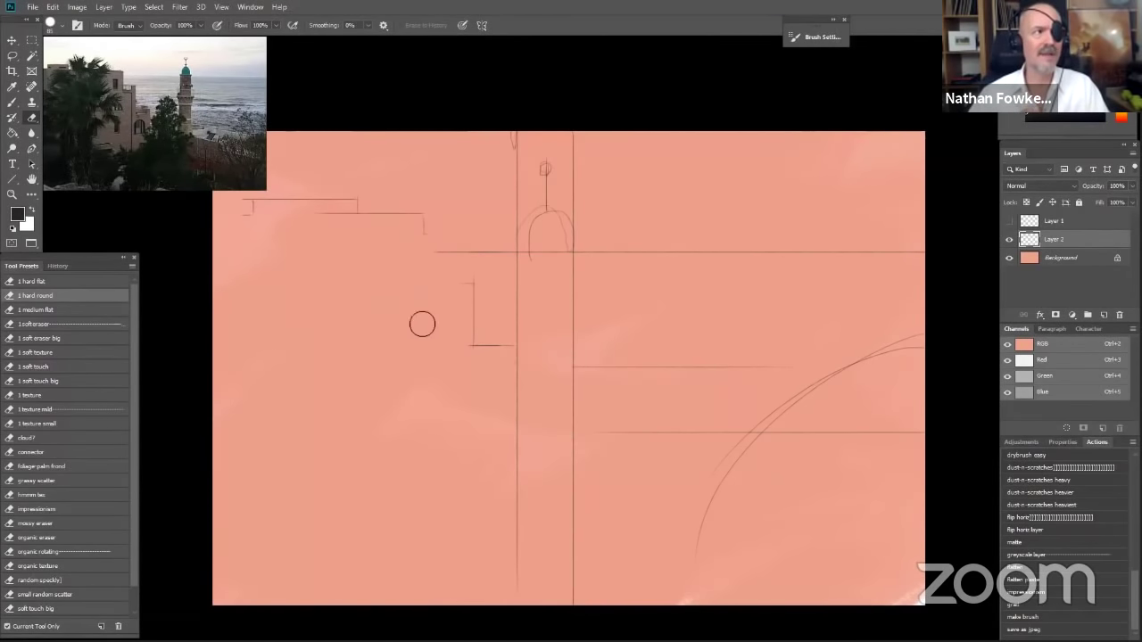
pyautogui.press('v')
# Step: Redraw the building's middle roof step with straight lines farther right and erase the old roof line above it
pyautogui.press('b')
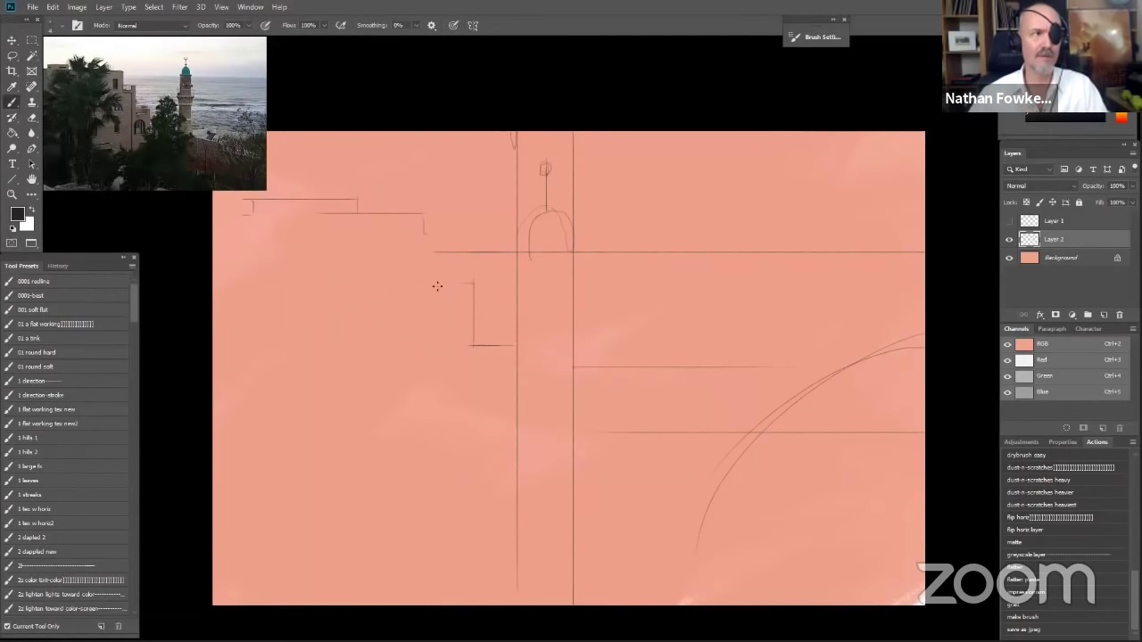
pyautogui.keyDown('shift'); pyautogui.click(435, 234); pyautogui.keyUp('shift')
pyautogui.keyDown('shift'); pyautogui.click(371, 234); pyautogui.keyUp('shift')
pyautogui.press('e')
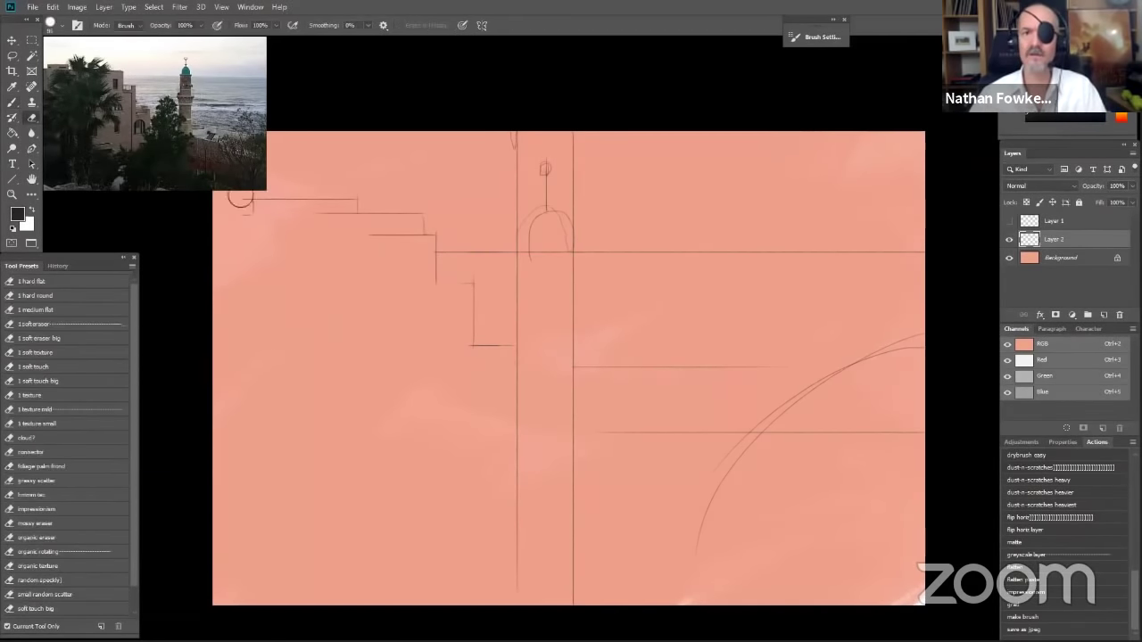
pyautogui.moveTo(428, 210); pyautogui.dragTo(369, 216)
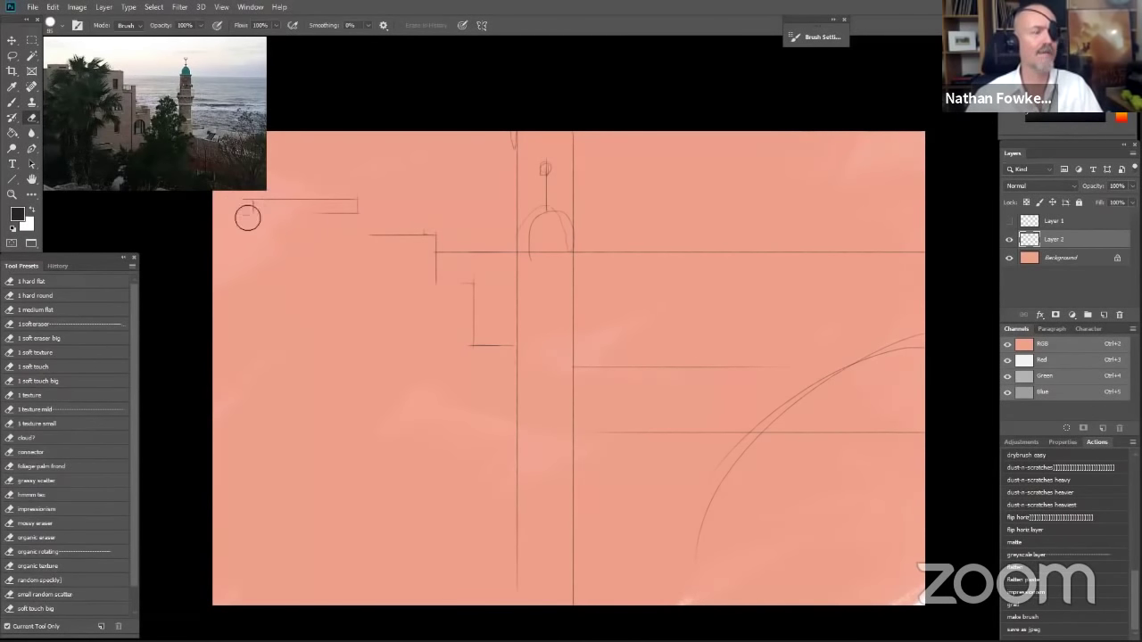
# Step: Extend the upper roof line to a small step at the building's left end and connect it down to the middle roof
pyautogui.press('b')
pyautogui.keyDown('shift'); pyautogui.click(227, 198); pyautogui.keyUp('shift')
pyautogui.keyDown('shift'); pyautogui.click(227, 212); pyautogui.keyUp('shift')
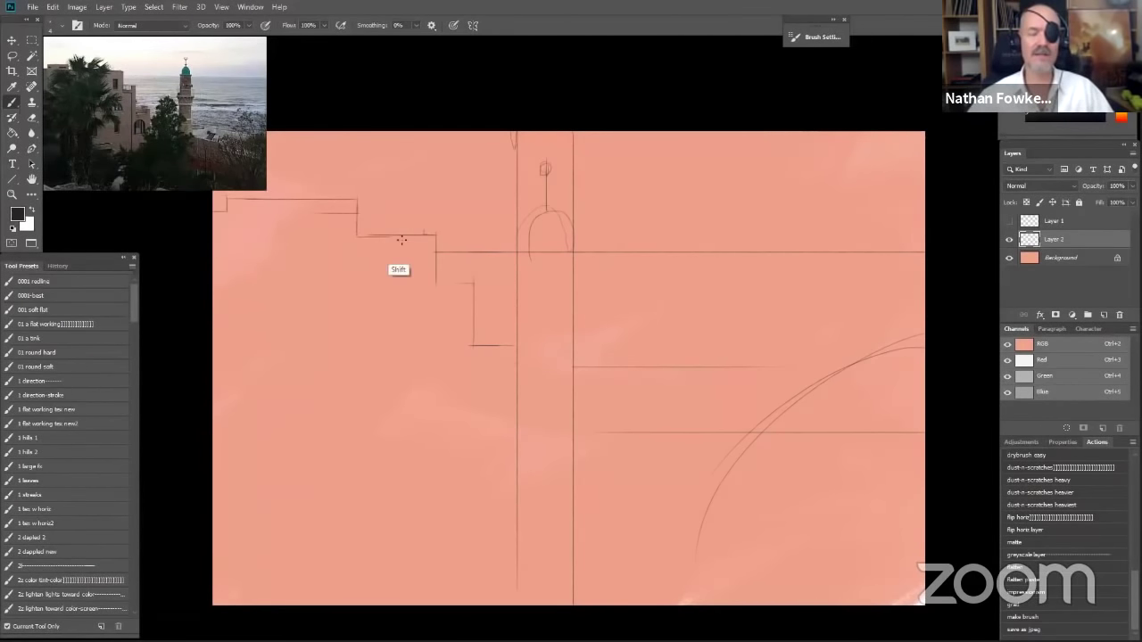
# Step: Sketch the palm's crown as loose arcs and a large oval over the building, with a full-height vertical line beside it
pyautogui.scroll(-2, 670, 479)
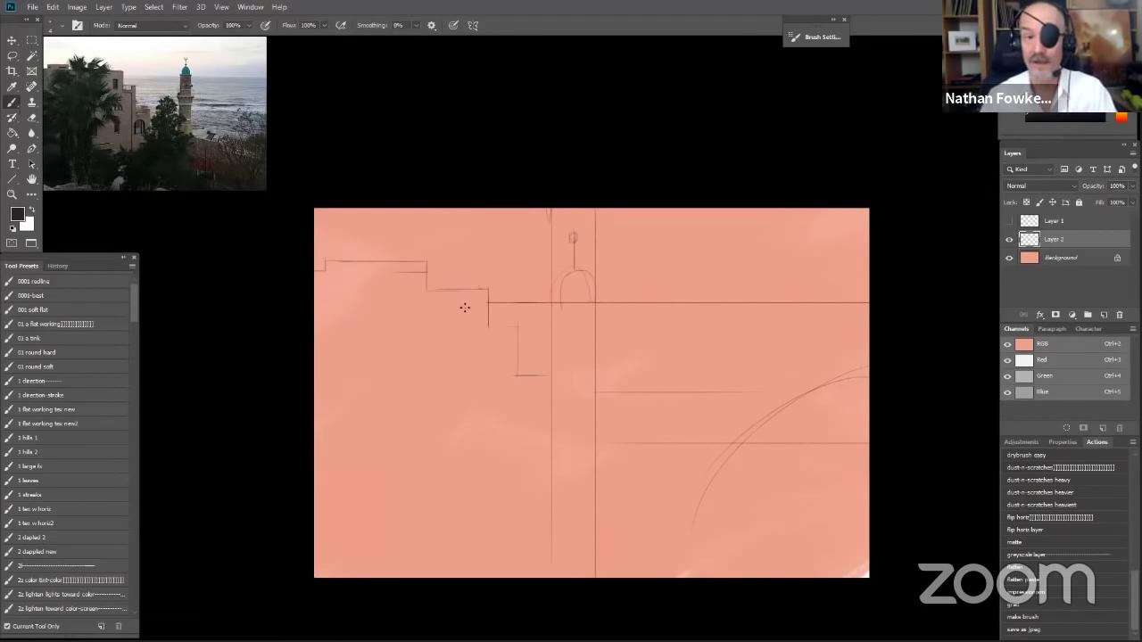
pyautogui.moveTo(487, 289); pyautogui.dragTo(427, 260)
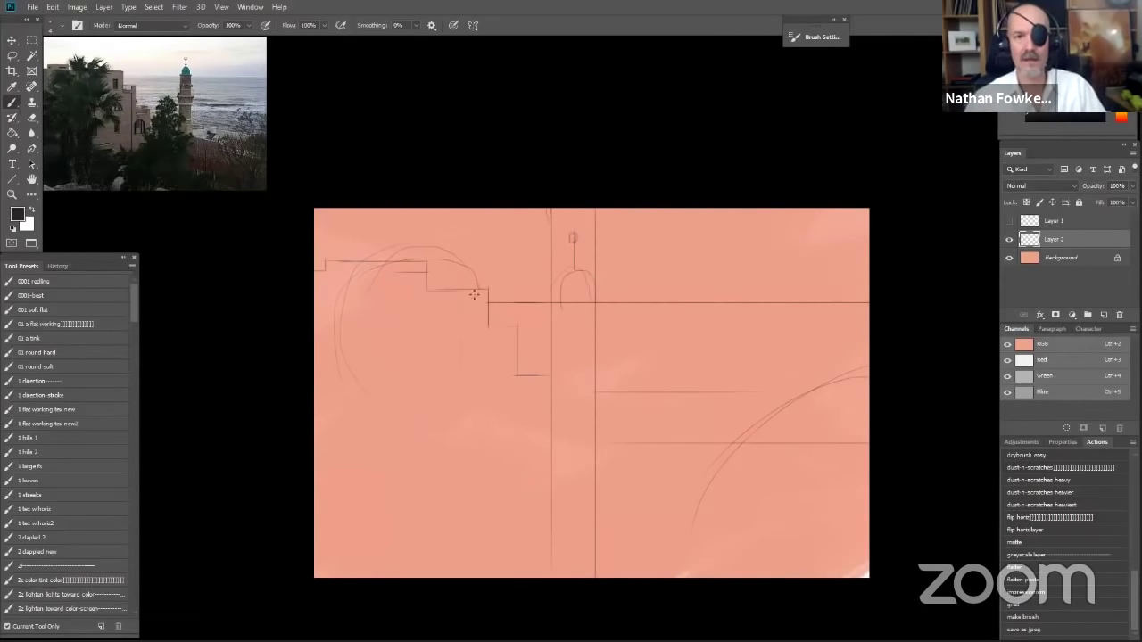
pyautogui.moveTo(448, 204)
pyautogui.mouseDown()
pyautogui.moveTo(398, 622)
pyautogui.moveTo(510, 440)
pyautogui.mouseUp()
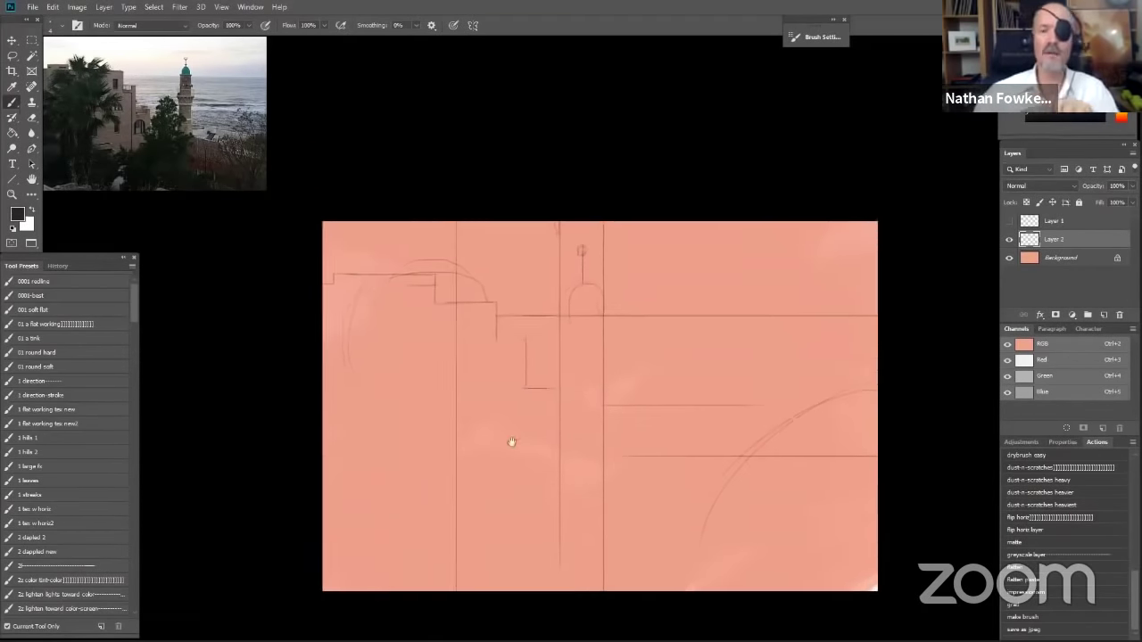
pyautogui.press('ctrl')
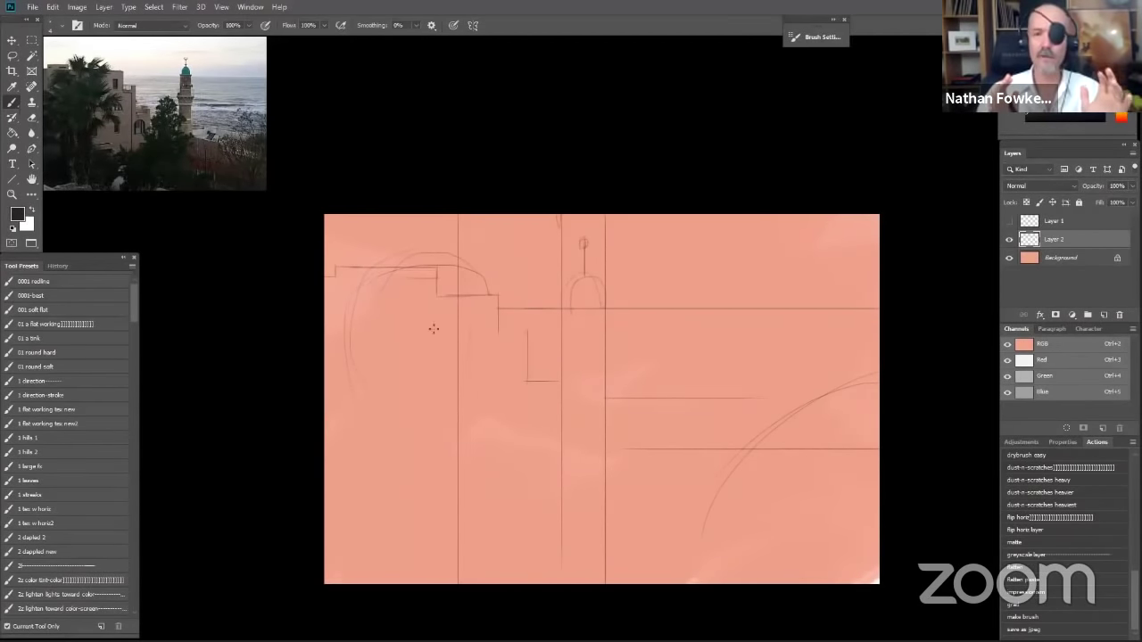
pyautogui.moveTo(367, 291)
pyautogui.mouseDown()
pyautogui.moveTo(445, 396)
pyautogui.moveTo(452, 355)
pyautogui.mouseUp()
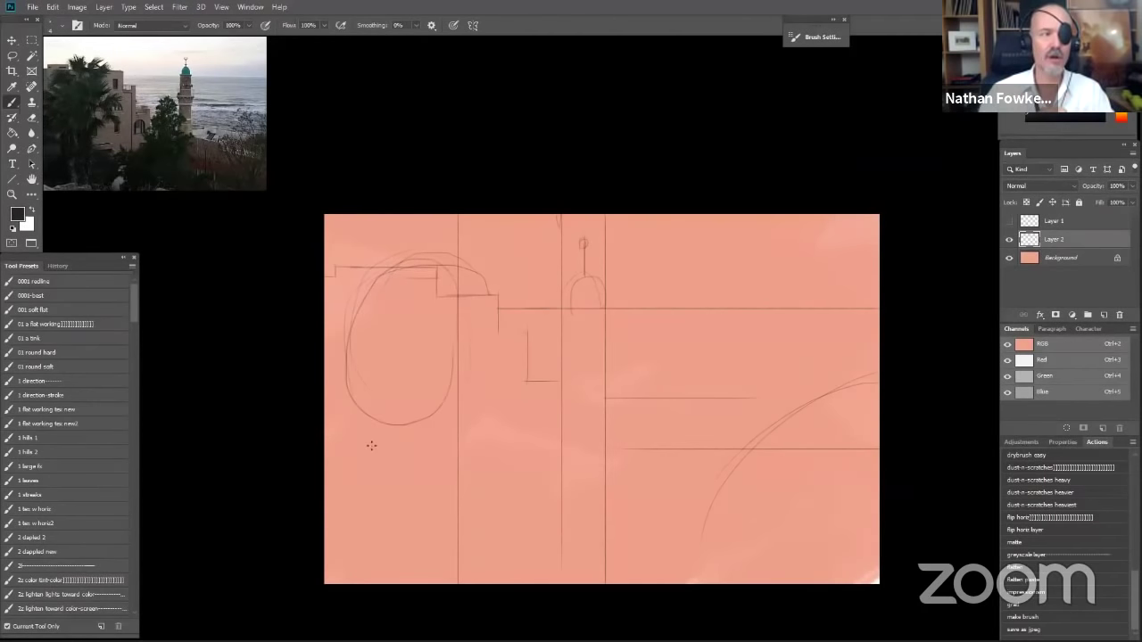
# Step: Draw two straight trunk lines beneath the palm's oval, add the hanging fronds below it, and reinforce the crown's outline
pyautogui.moveTo(383, 428); pyautogui.dragTo(383, 570)
pyautogui.moveTo(425, 426); pyautogui.dragTo(426, 571)
pyautogui.scroll(-2, 437, 401)
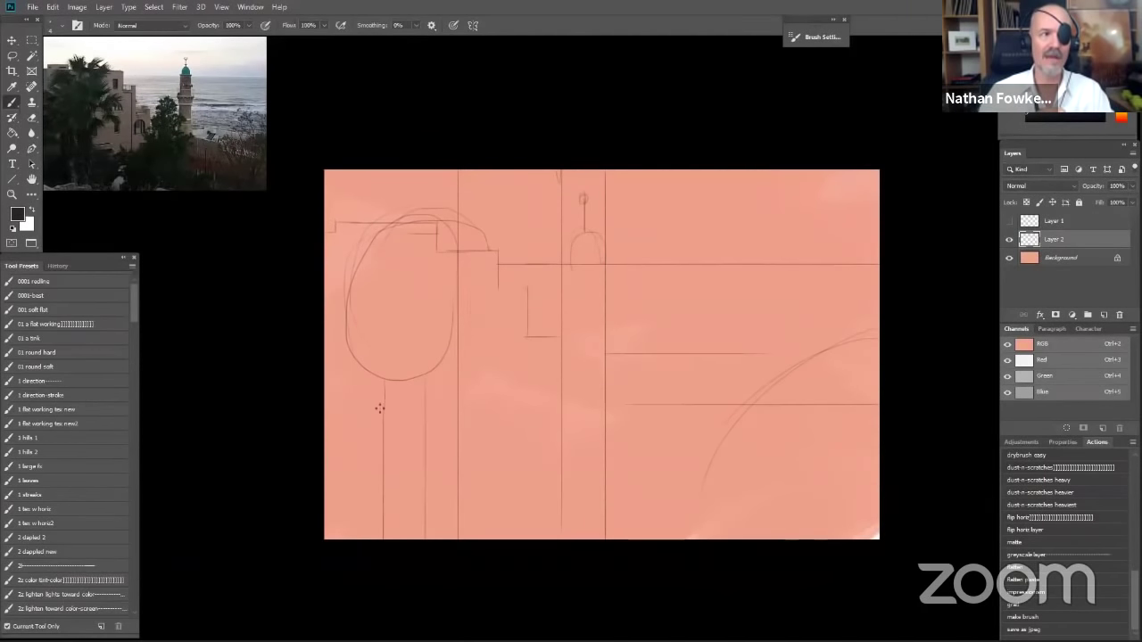
pyautogui.moveTo(436, 380)
pyautogui.mouseDown()
pyautogui.moveTo(446, 409)
pyautogui.moveTo(386, 379)
pyautogui.mouseUp()
pyautogui.moveTo(410, 209); pyautogui.dragTo(347, 291)
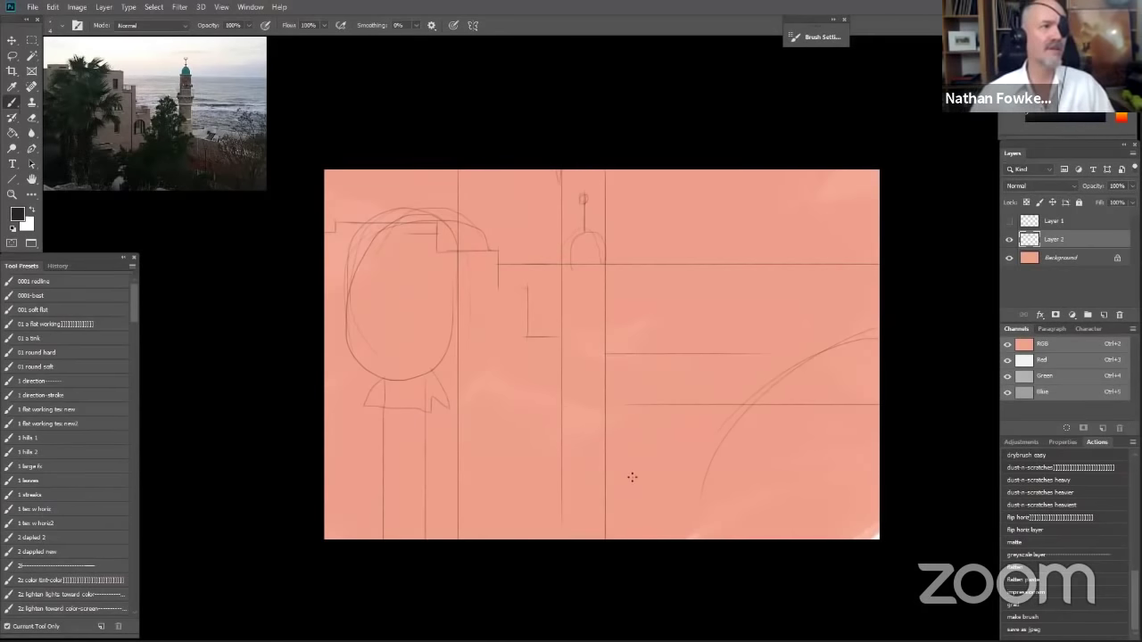
# Step: Refine the minaret's spire and stepped sides, and erase the old vertical guide lines around and below the tower
pyautogui.moveTo(583, 205)
pyautogui.mouseDown()
pyautogui.moveTo(570, 254)
pyautogui.moveTo(573, 241)
pyautogui.mouseUp()
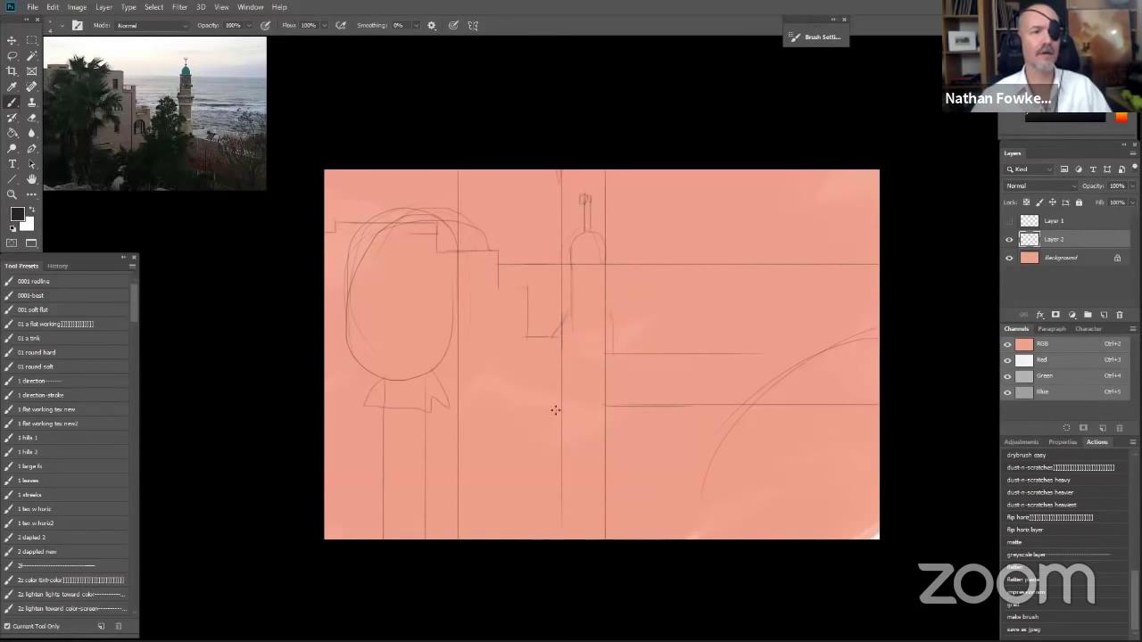
pyautogui.press('e')
pyautogui.moveTo(558, 365)
pyautogui.mouseDown()
pyautogui.moveTo(604, 368)
pyautogui.moveTo(600, 334)
pyautogui.moveTo(565, 314)
pyautogui.moveTo(557, 276)
pyautogui.moveTo(555, 289)
pyautogui.moveTo(545, 164)
pyautogui.moveTo(563, 237)
pyautogui.mouseUp()
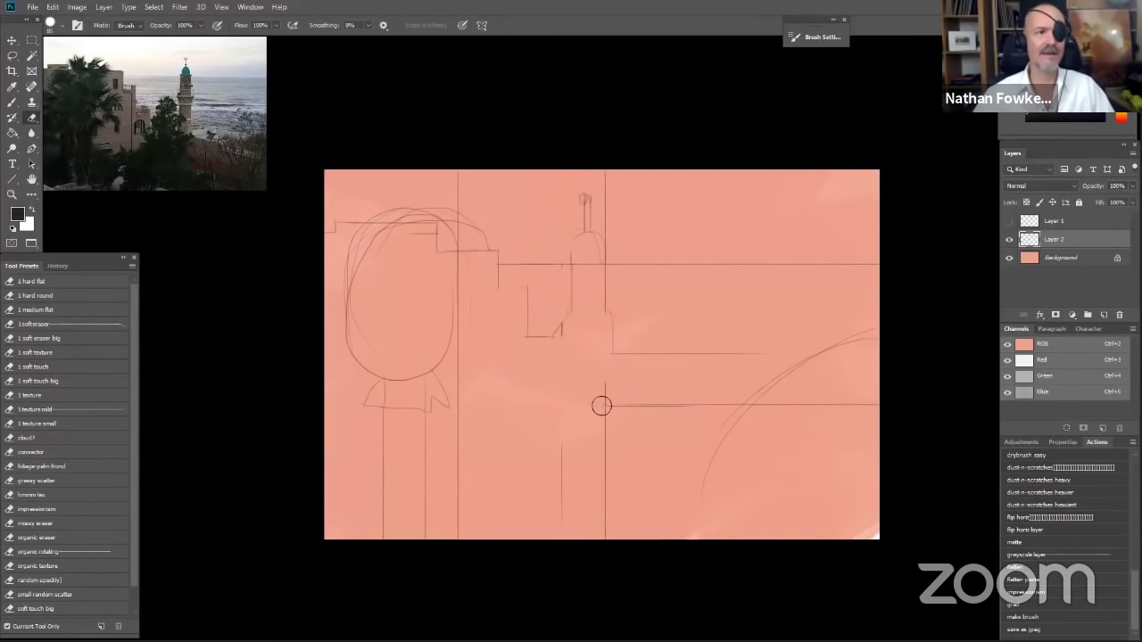
pyautogui.moveTo(583, 407)
pyautogui.mouseDown()
pyautogui.moveTo(604, 439)
pyautogui.moveTo(556, 455)
pyautogui.moveTo(578, 533)
pyautogui.mouseUp()
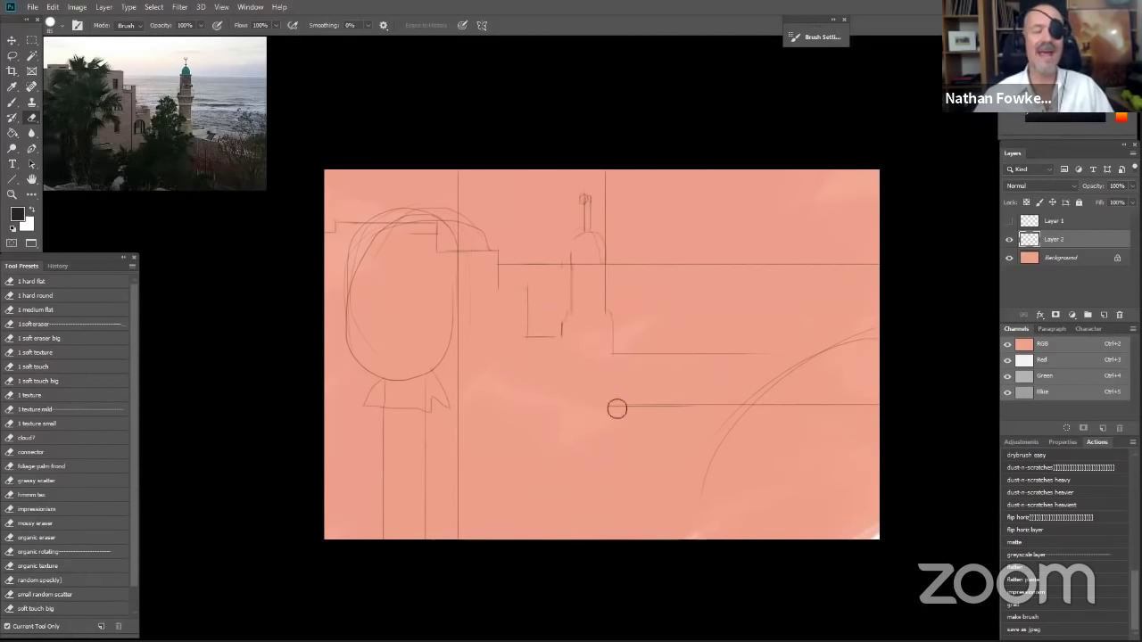
# Step: Sketch a rounded treetop with sloping foliage at the minaret's foot and a small clump on the right-hand mound
pyautogui.press('b')
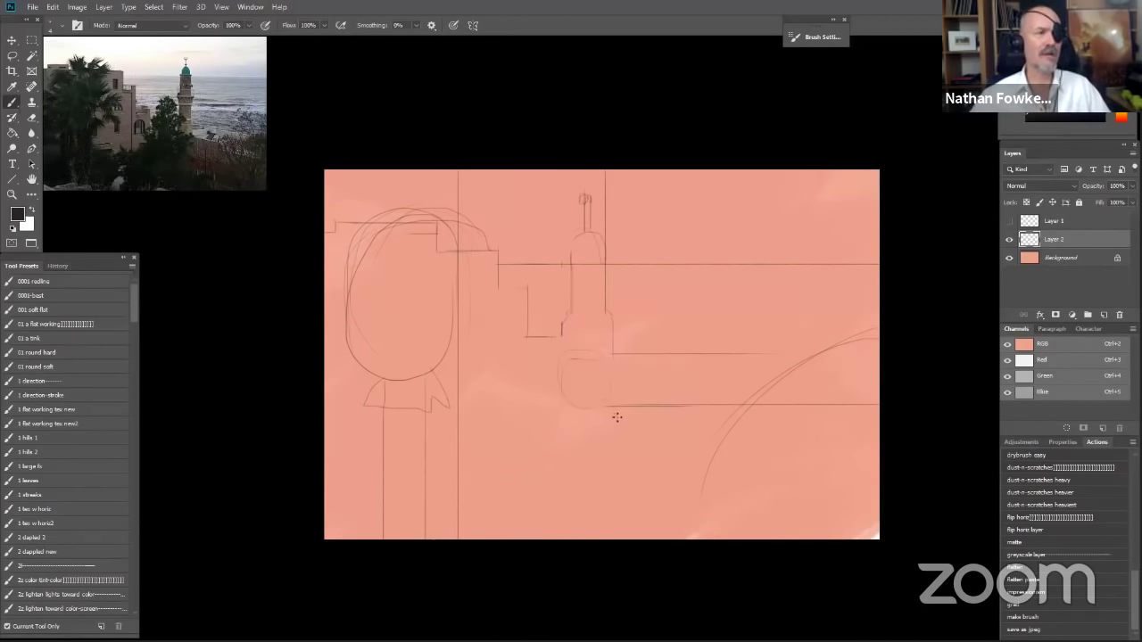
pyautogui.moveTo(611, 400); pyautogui.dragTo(627, 419)
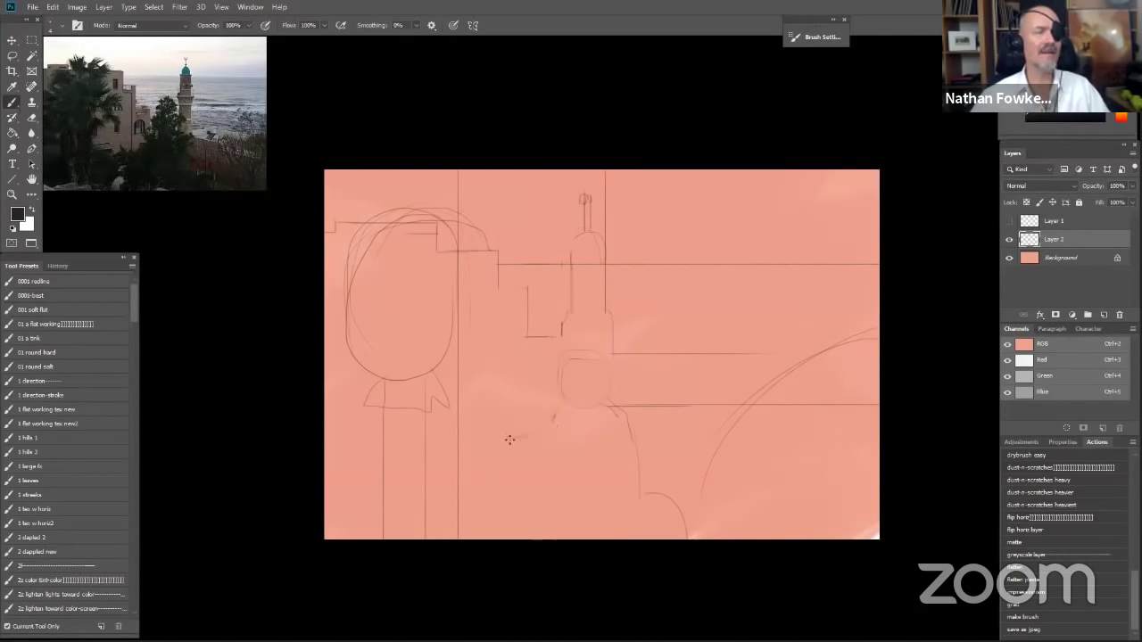
pyautogui.moveTo(539, 443); pyautogui.dragTo(471, 449)
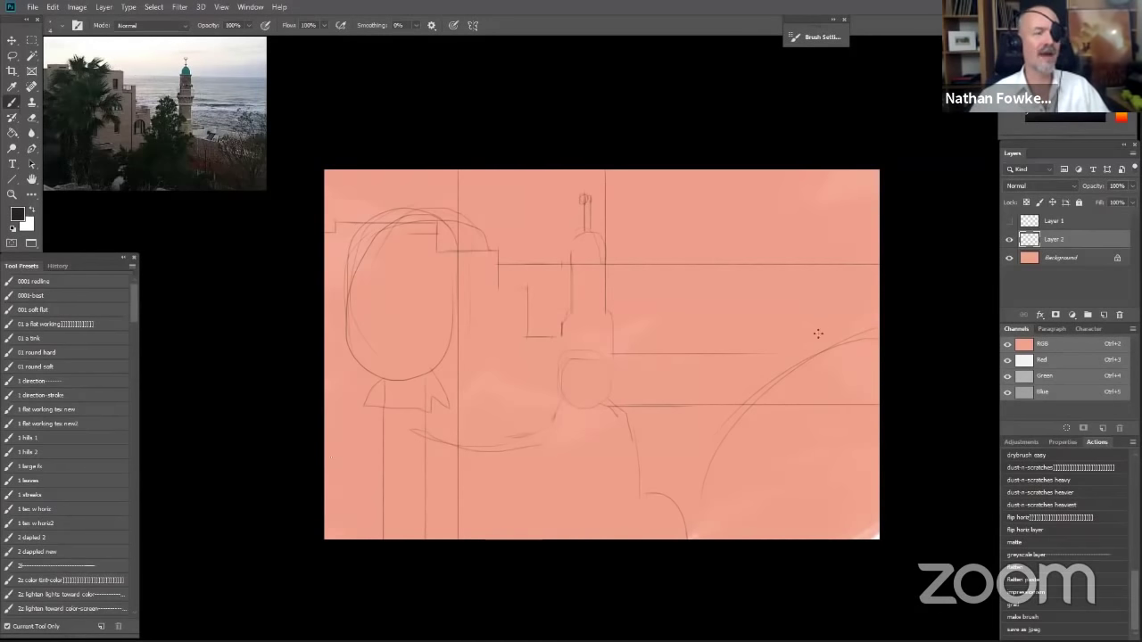
pyautogui.moveTo(857, 325)
pyautogui.mouseDown()
pyautogui.moveTo(857, 303)
pyautogui.moveTo(861, 343)
pyautogui.mouseUp()
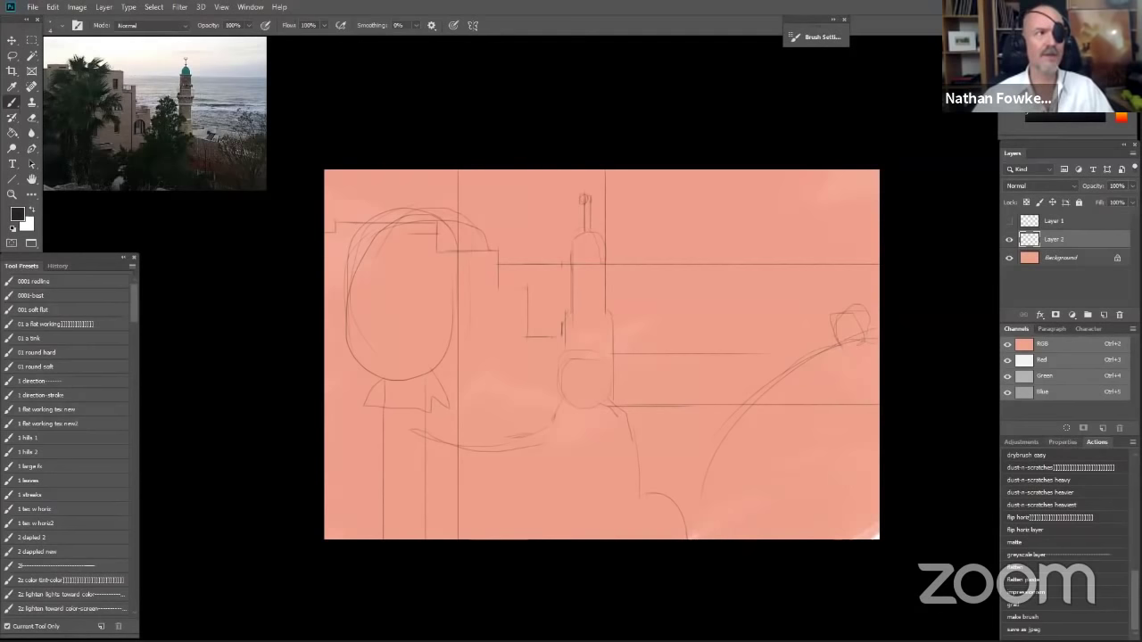
# Step: Draw outer vertical lines along both sides of the minaret's upper shaft and outside the palm's trunk lines to widen them
pyautogui.hotkey('ctrl', '+')
pyautogui.press('e')
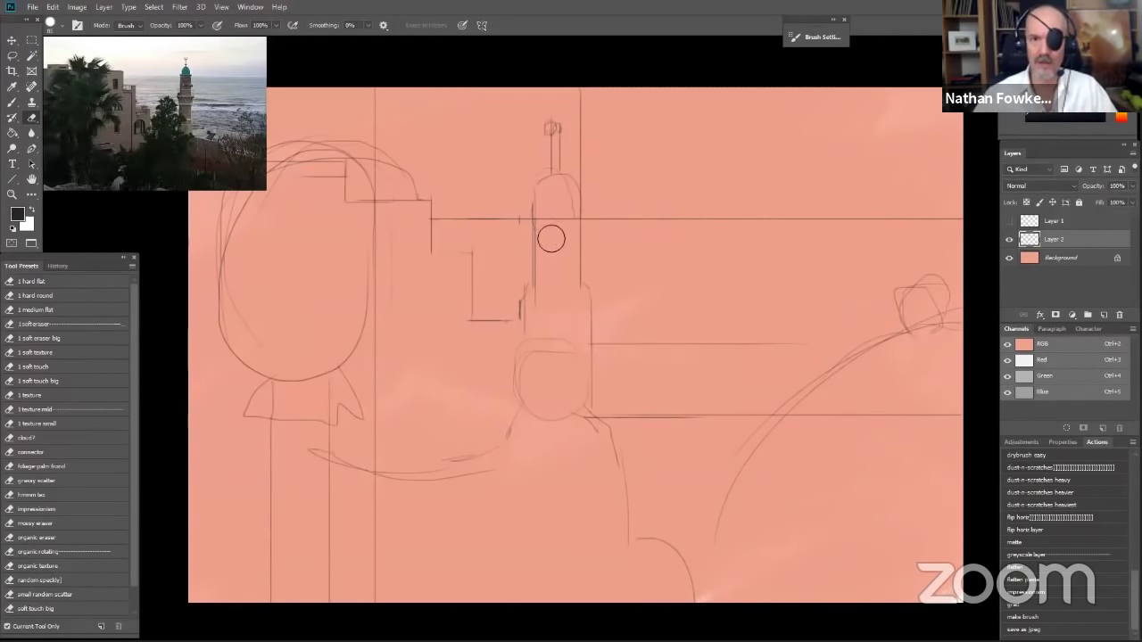
pyautogui.press('b')
pyautogui.moveTo(527, 208); pyautogui.dragTo(530, 254)
pyautogui.moveTo(584, 208); pyautogui.dragTo(584, 285)
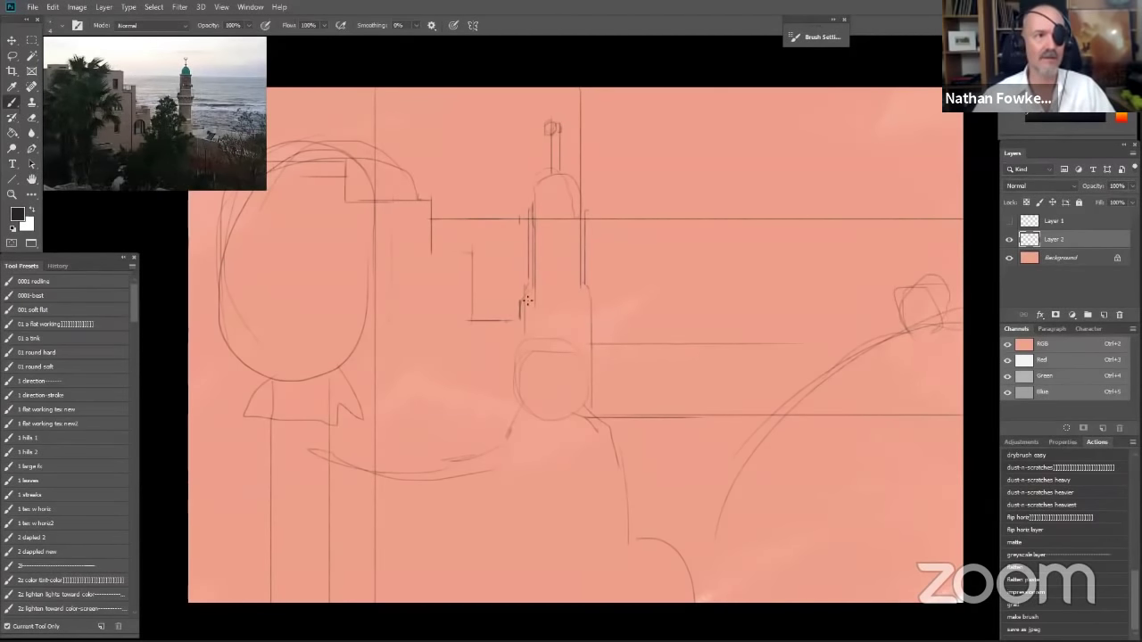
pyautogui.moveTo(251, 413); pyautogui.dragTo(250, 578)
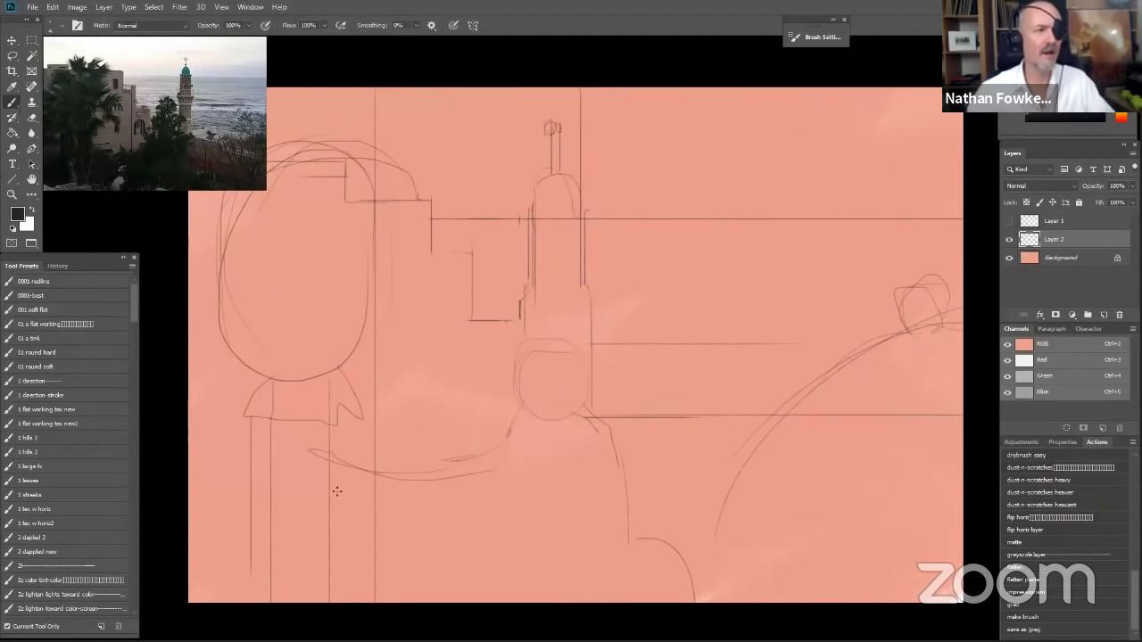
pyautogui.scroll(-1, 337, 491)
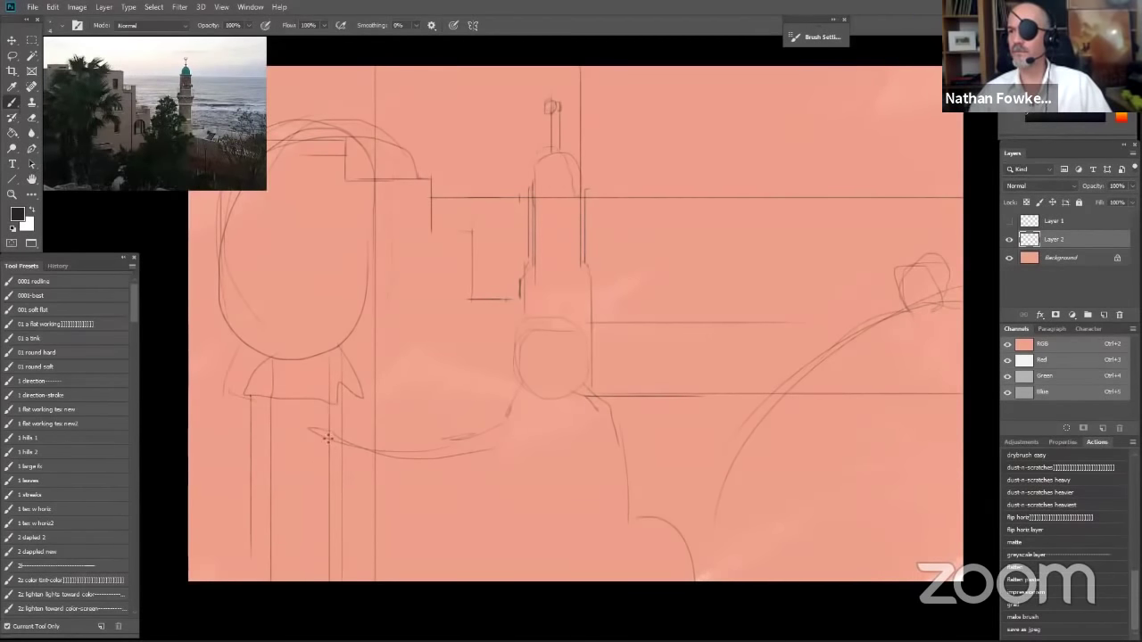
# Step: Erase the loose arc above the building's roofline and the inner lines of the palm's trunk and hanging fronds
pyautogui.press('e')
pyautogui.moveTo(356, 133)
pyautogui.mouseDown()
pyautogui.moveTo(398, 132)
pyautogui.moveTo(408, 158)
pyautogui.mouseUp()
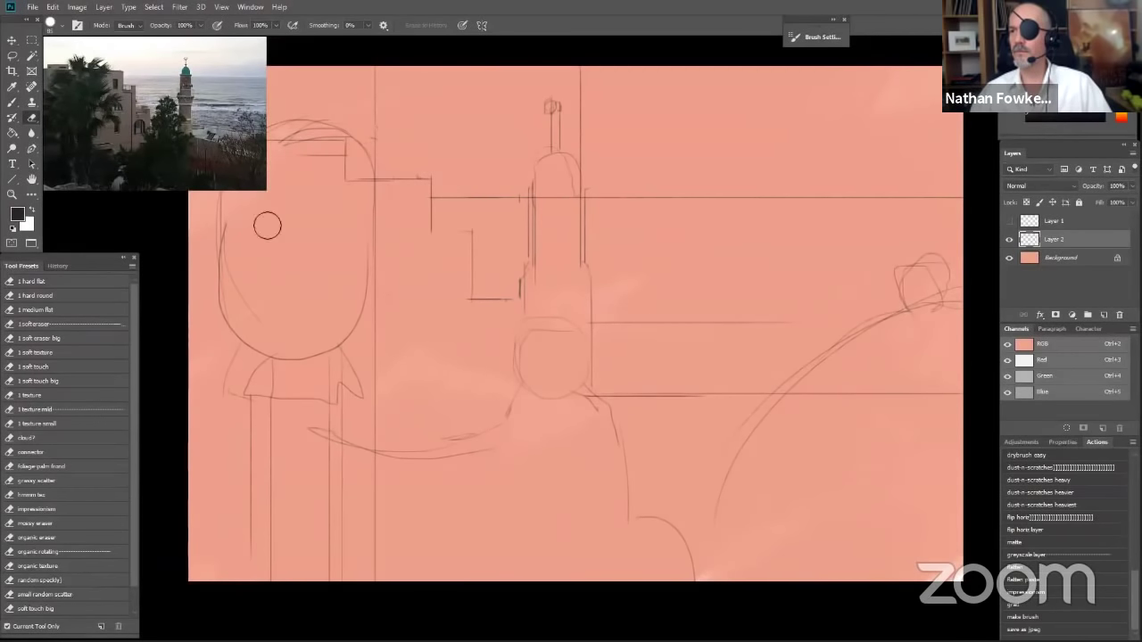
pyautogui.moveTo(292, 140); pyautogui.dragTo(344, 140)
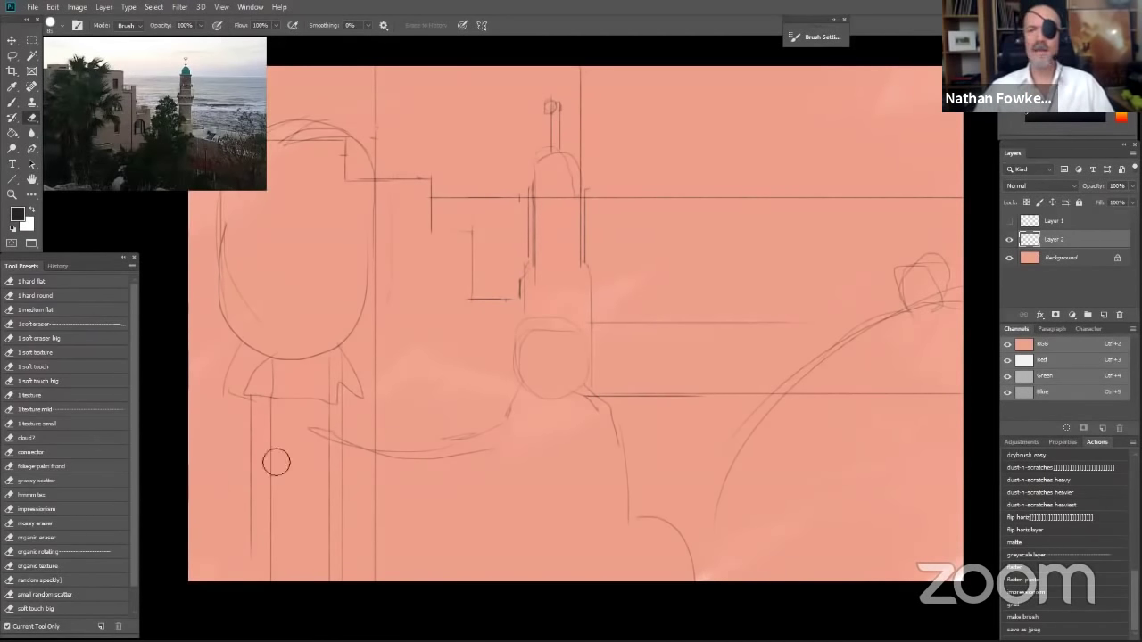
pyautogui.moveTo(324, 378); pyautogui.dragTo(302, 542)
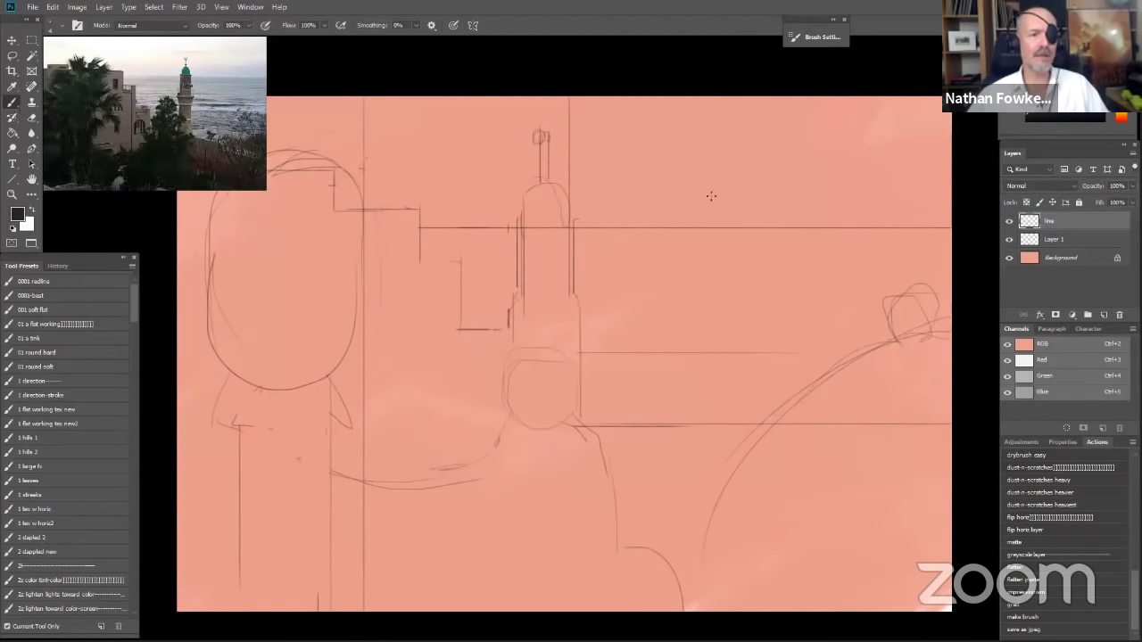
pyautogui.press('space')
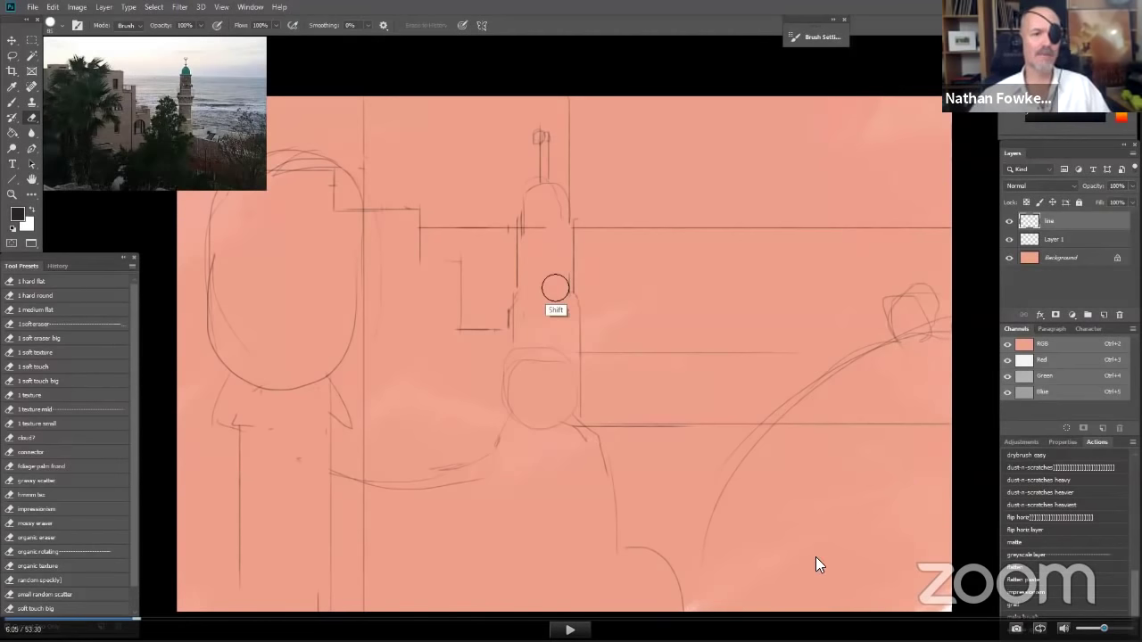
pyautogui.click(578, 530)
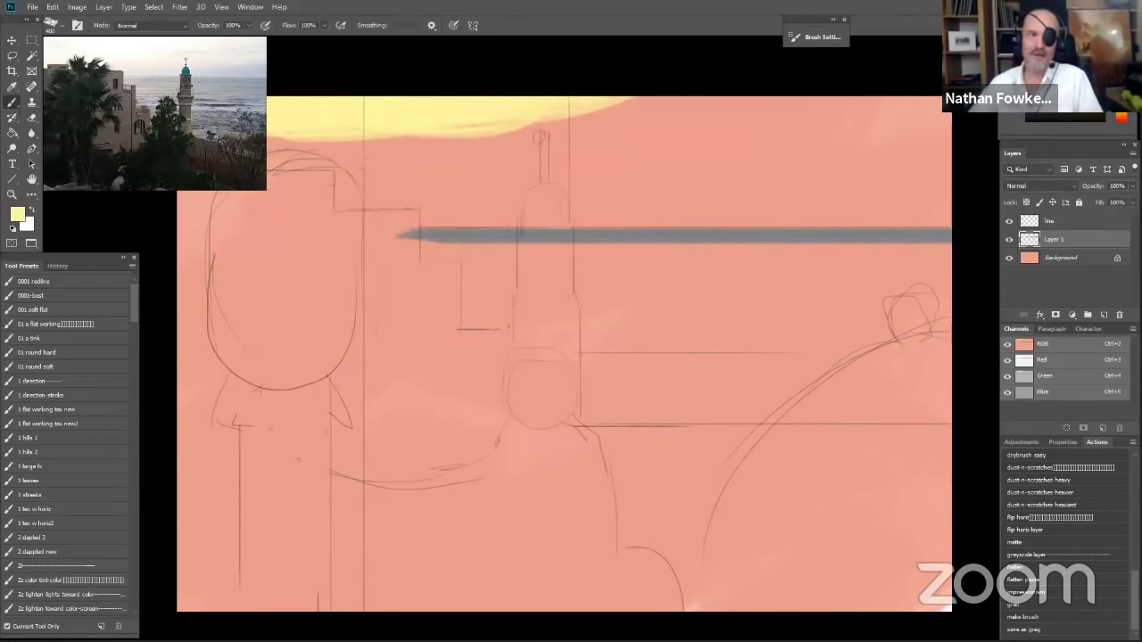
pyautogui.moveTo(421, 592)
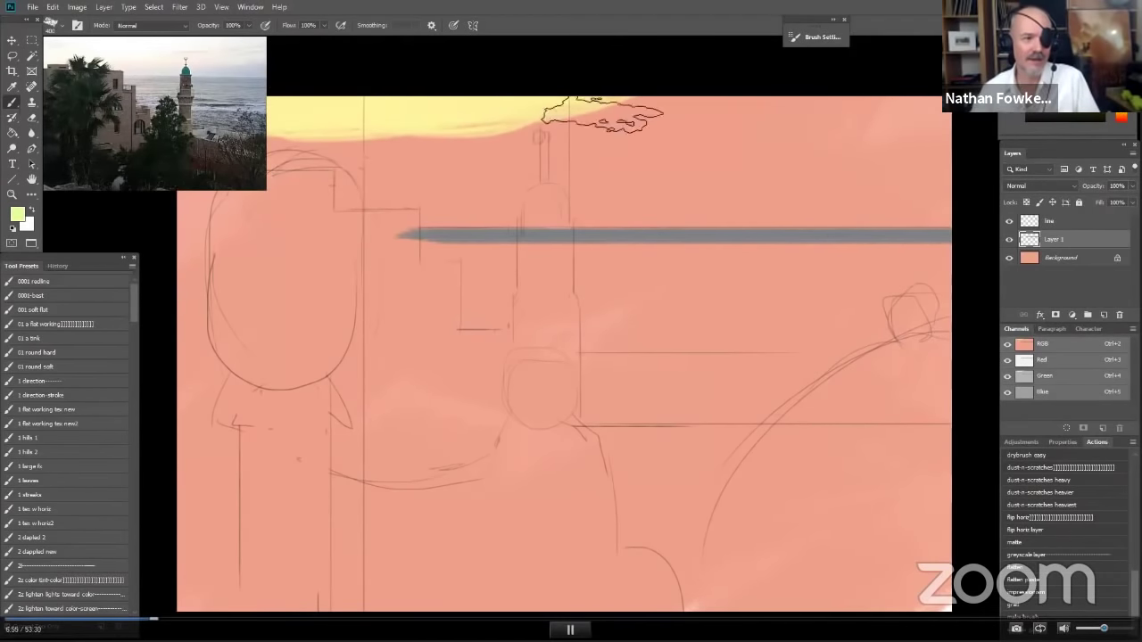
pyautogui.click(623, 539)
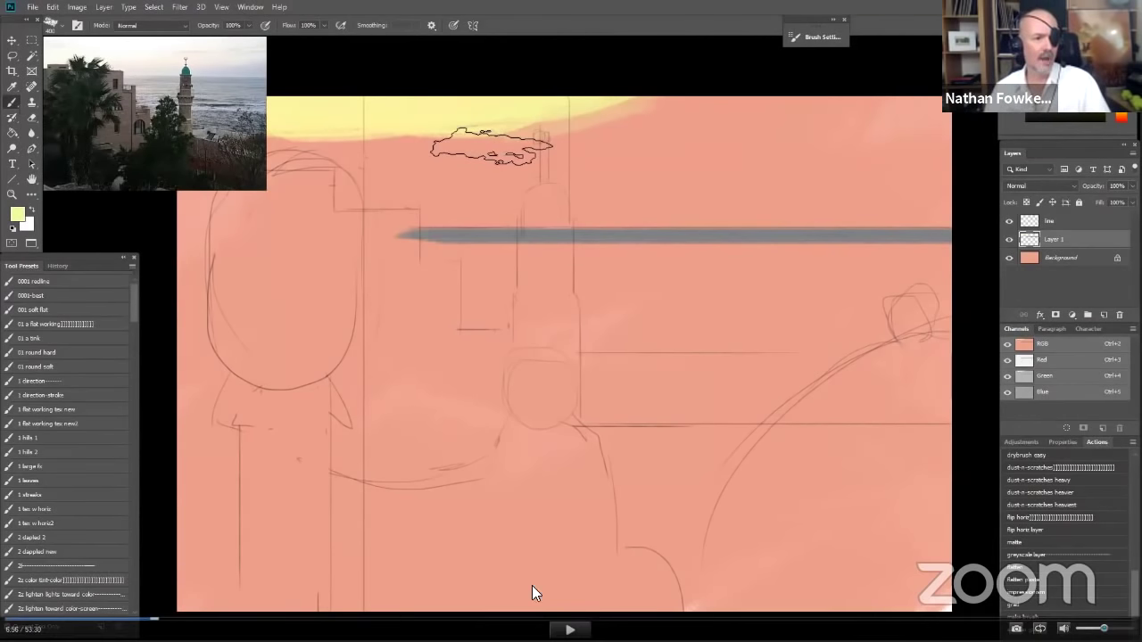
pyautogui.click(571, 630)
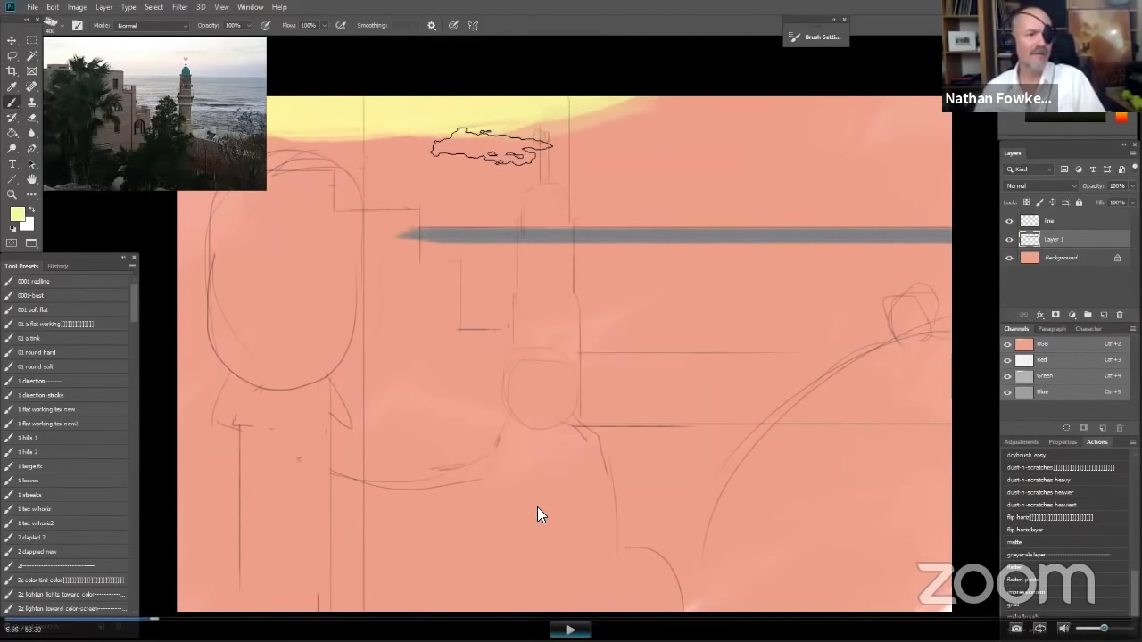
pyautogui.click(592, 308)
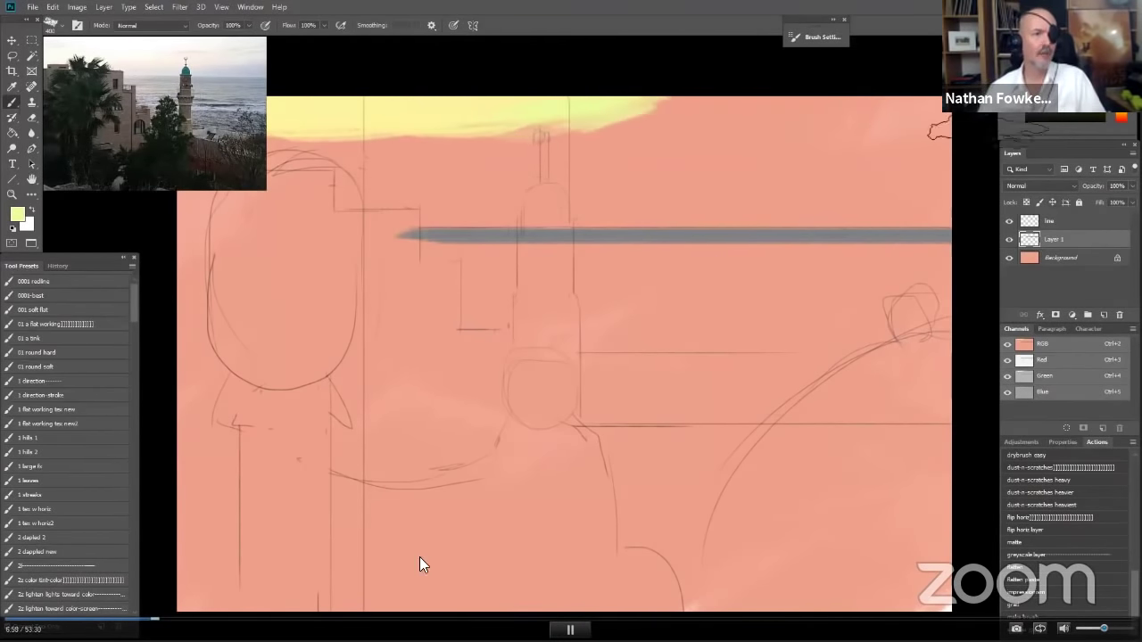
pyautogui.click(540, 428)
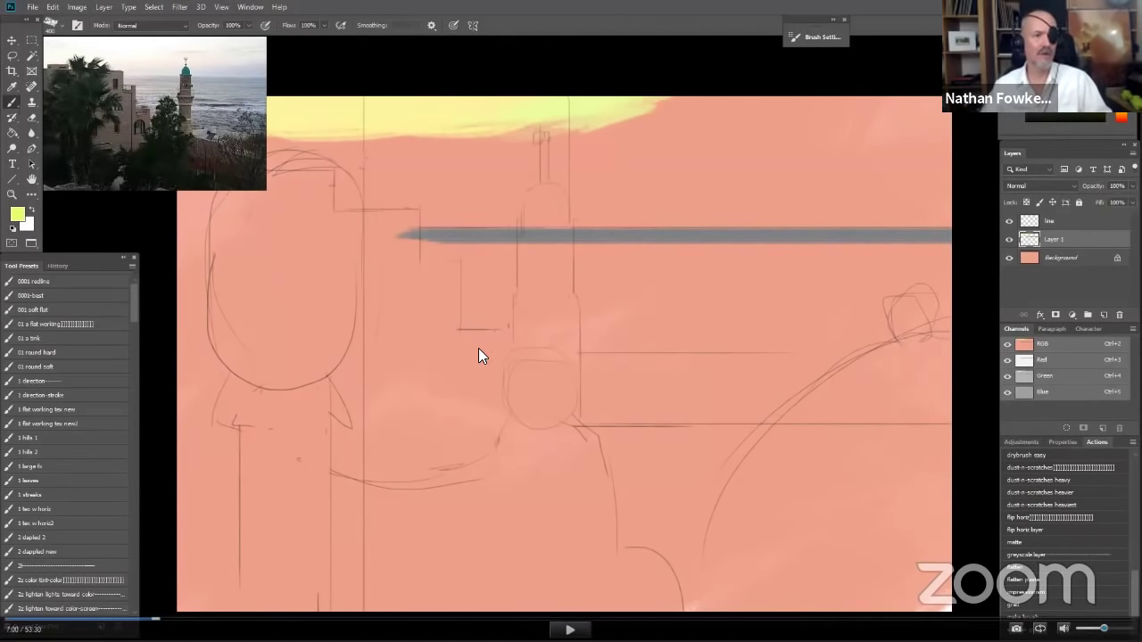
pyautogui.click(569, 630)
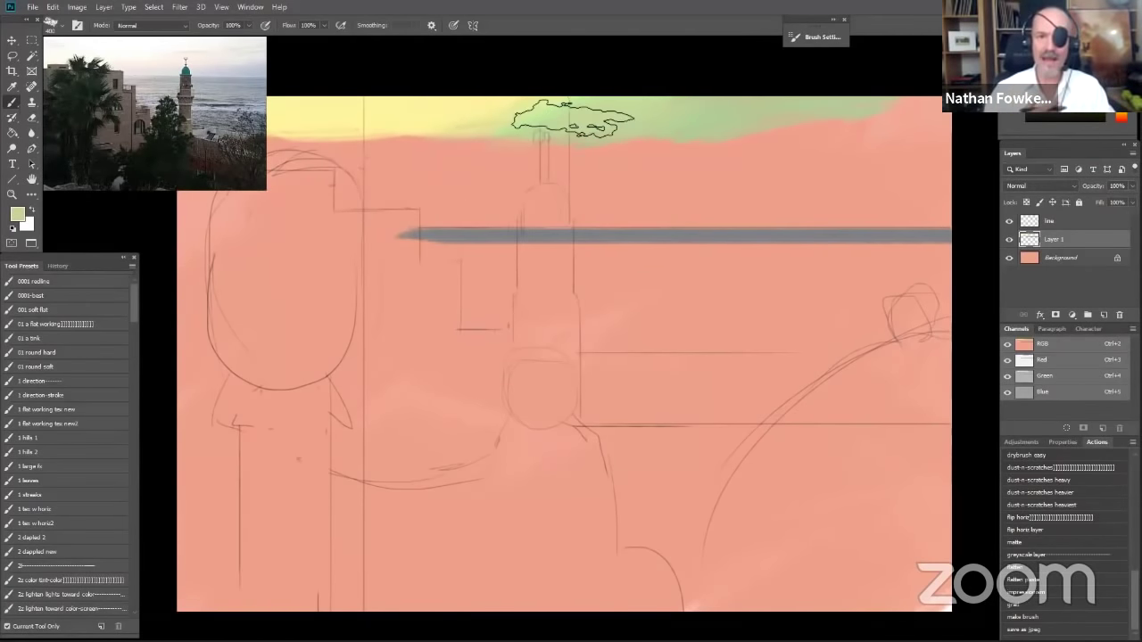
# Step: Paint green, pale blue and deeper blue diagonal strokes across the upper sky beside and beyond the minaret's spire
pyautogui.moveTo(741, 148); pyautogui.dragTo(563, 143)
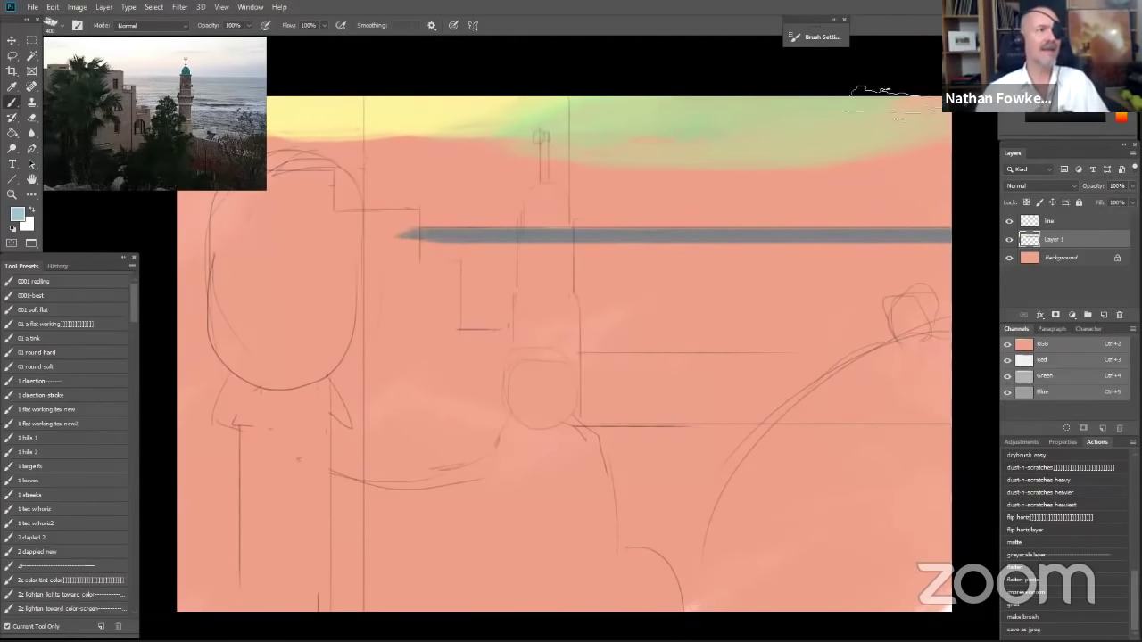
pyautogui.moveTo(932, 107); pyautogui.dragTo(637, 160)
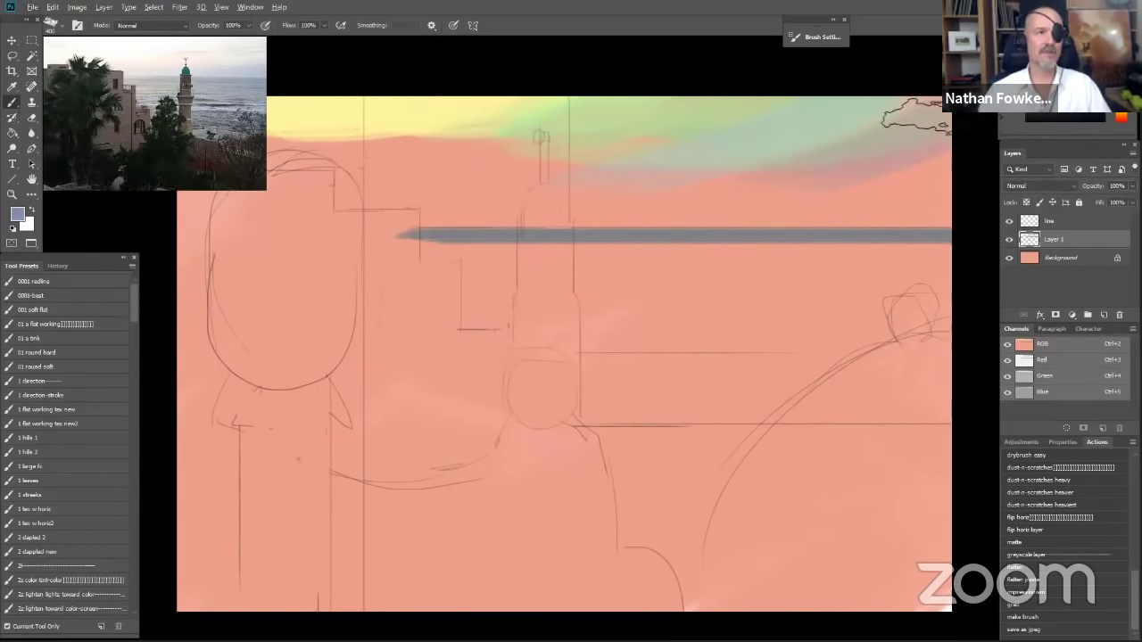
pyautogui.moveTo(917, 114)
pyautogui.mouseDown()
pyautogui.moveTo(859, 140)
pyautogui.moveTo(859, 121)
pyautogui.mouseUp()
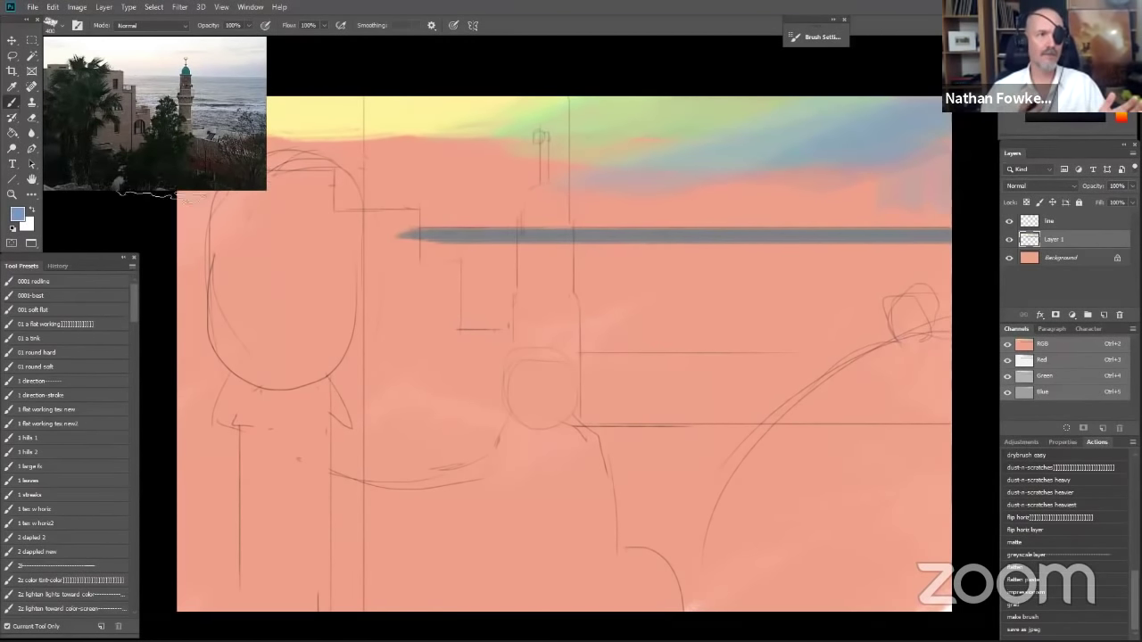
# Step: Sample muted tones from the sky and paint soft mauve-grey cloud streaks beneath the yellow area and behind the palm's crown
pyautogui.press('alt')
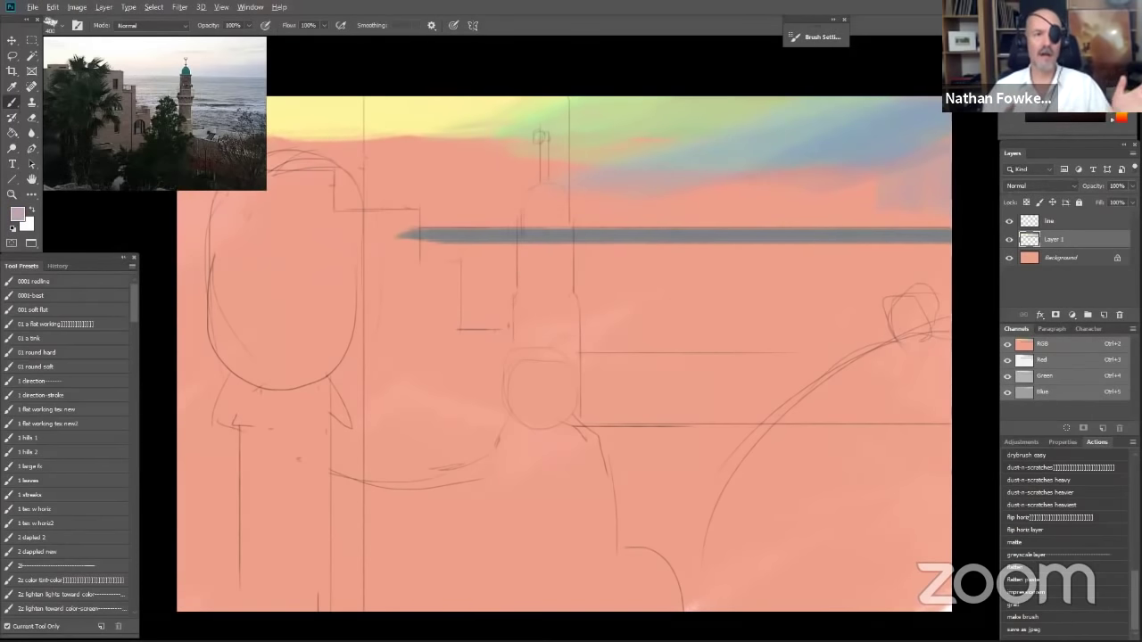
pyautogui.keyDown('alt'); pyautogui.click(698, 164); pyautogui.keyUp('alt')
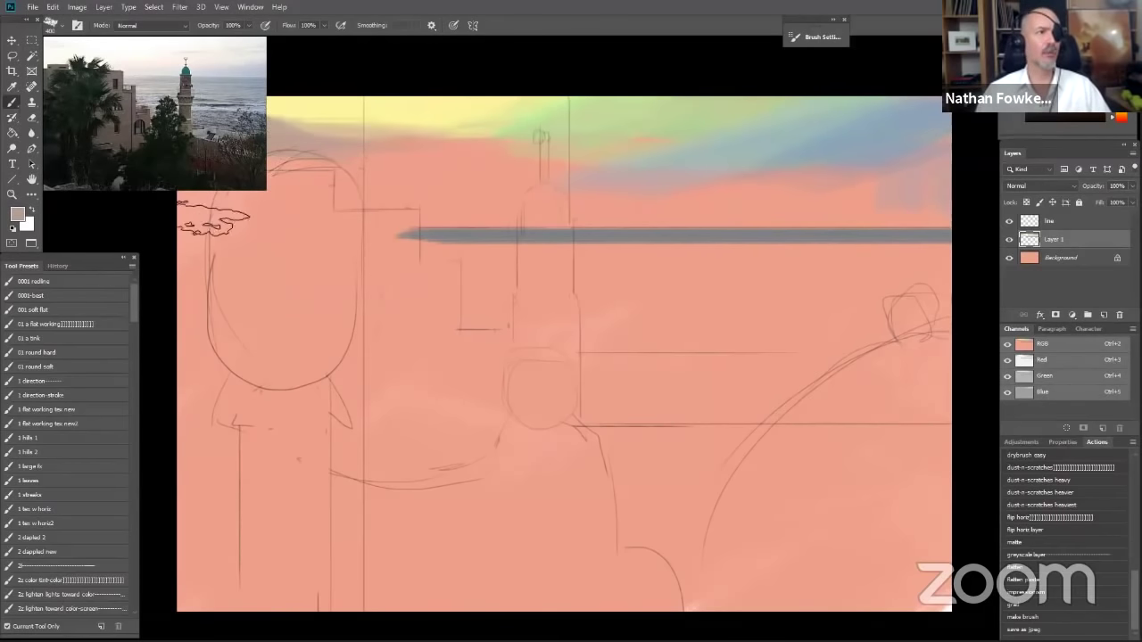
pyautogui.moveTo(223, 197); pyautogui.dragTo(415, 182)
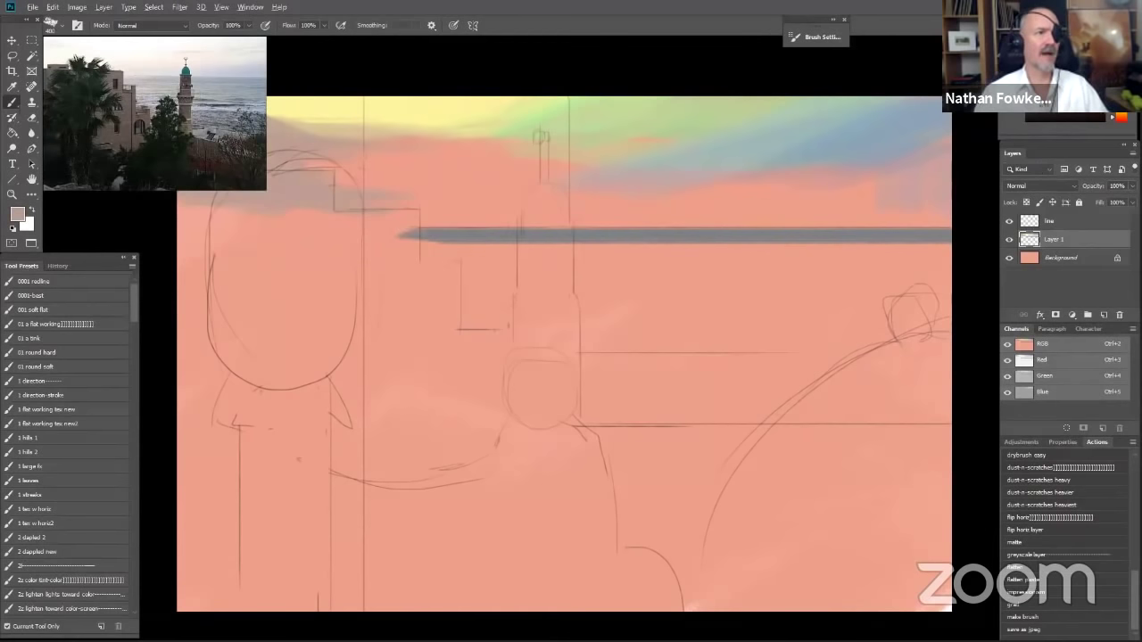
pyautogui.keyDown('alt'); pyautogui.click(440, 165); pyautogui.keyUp('alt')
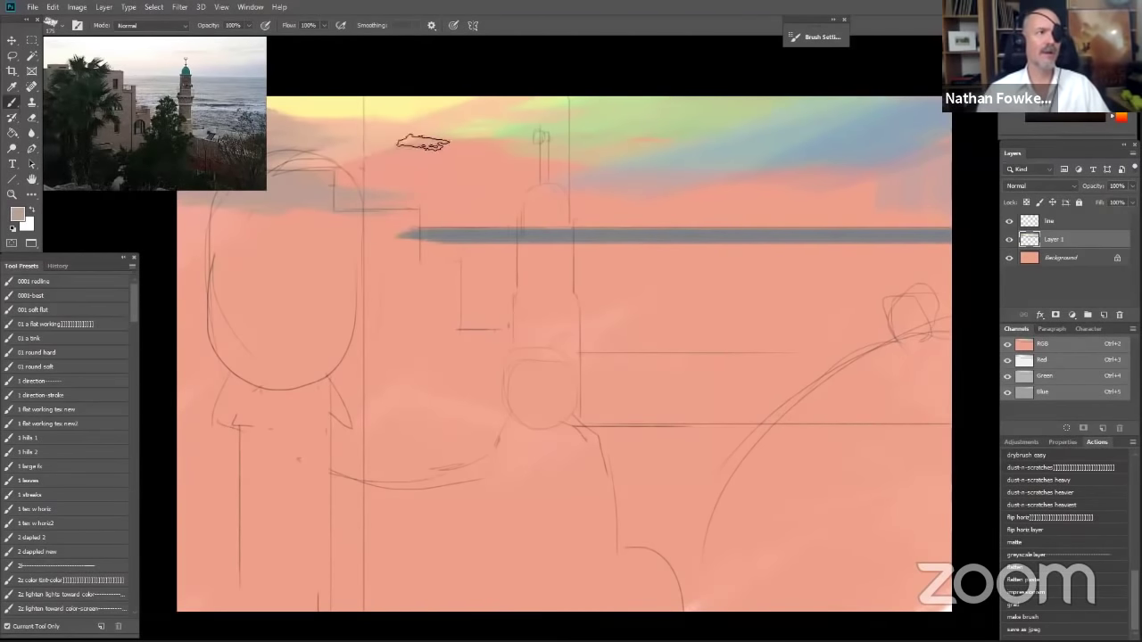
pyautogui.keyDown('alt'); pyautogui.click(490, 127); pyautogui.keyUp('alt')
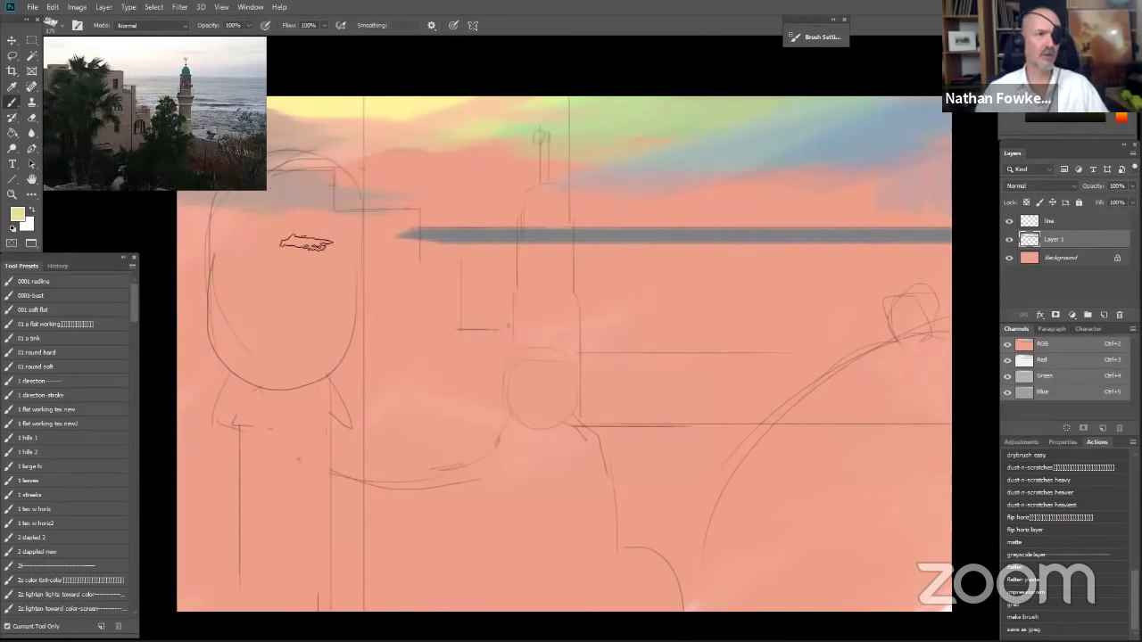
# Step: Enlarge the brush and paint long grey cloud bands from the palm past the minaret, just above the horizon
pyautogui.press(']')
pyautogui.press(']')
pyautogui.press(']')
pyautogui.press(']')
pyautogui.press('[')
pyautogui.press('[')
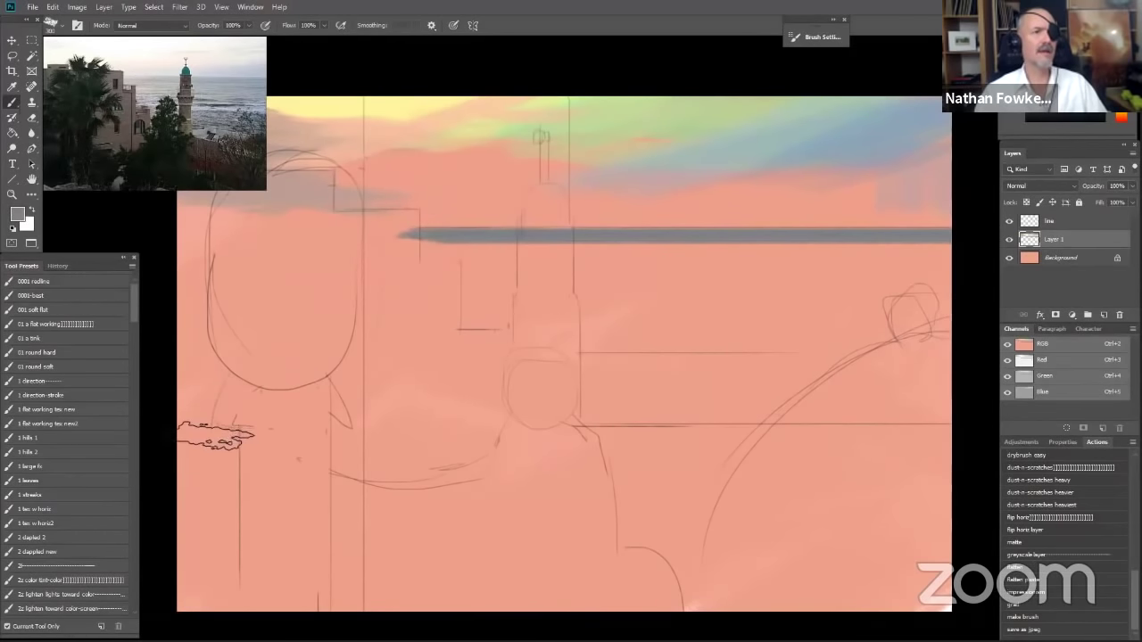
pyautogui.moveTo(392, 199); pyautogui.dragTo(589, 209)
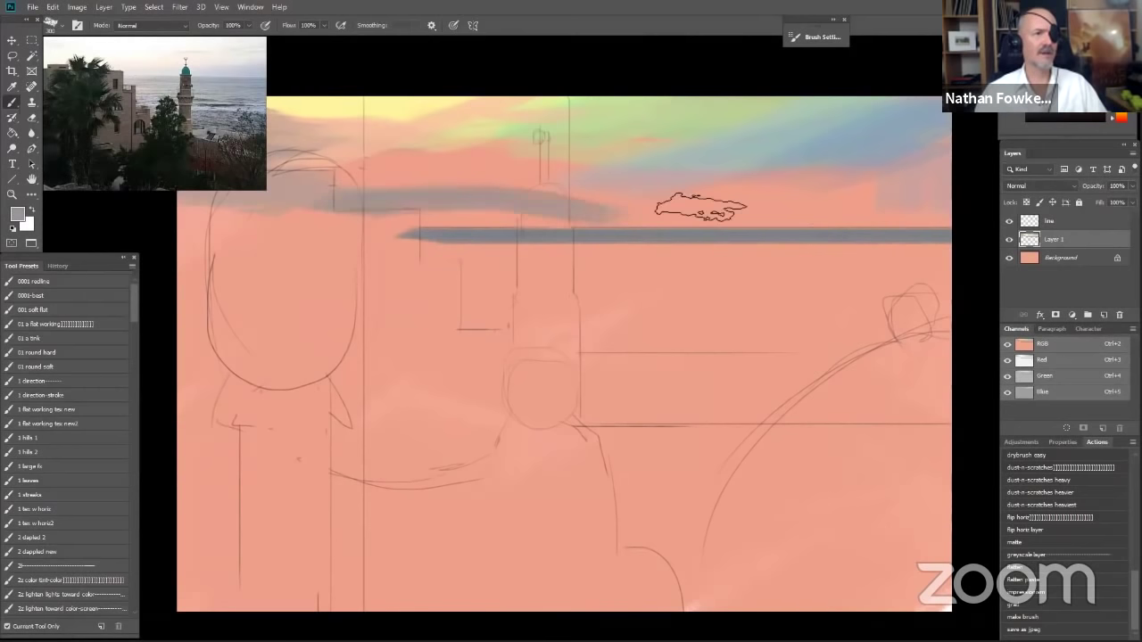
pyautogui.moveTo(402, 221); pyautogui.dragTo(714, 224)
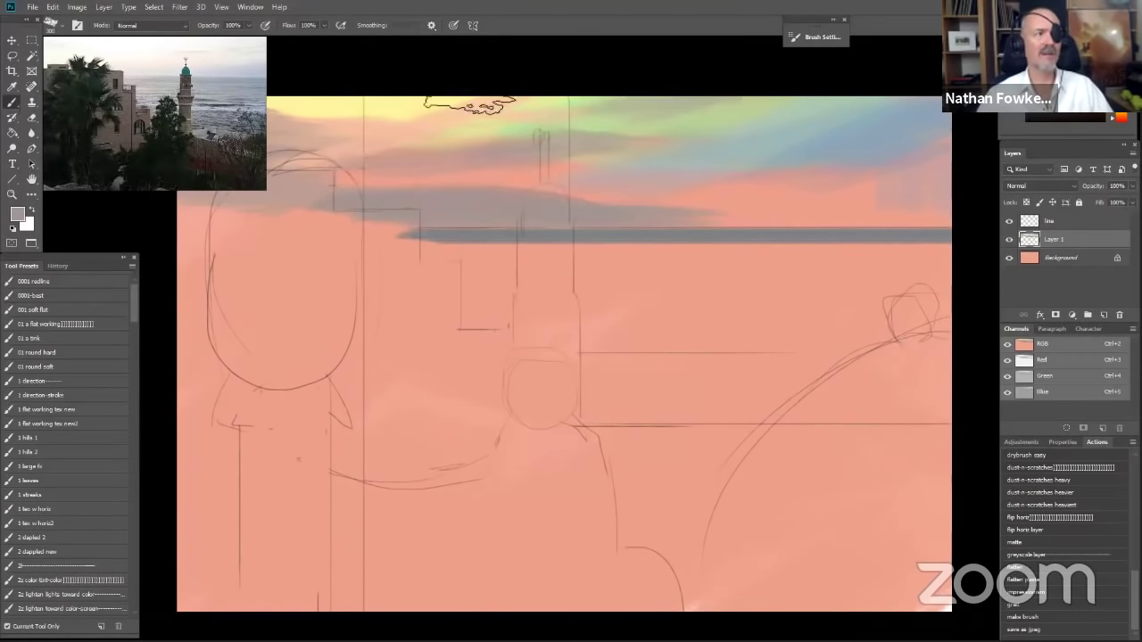
pyautogui.press('ctrl')
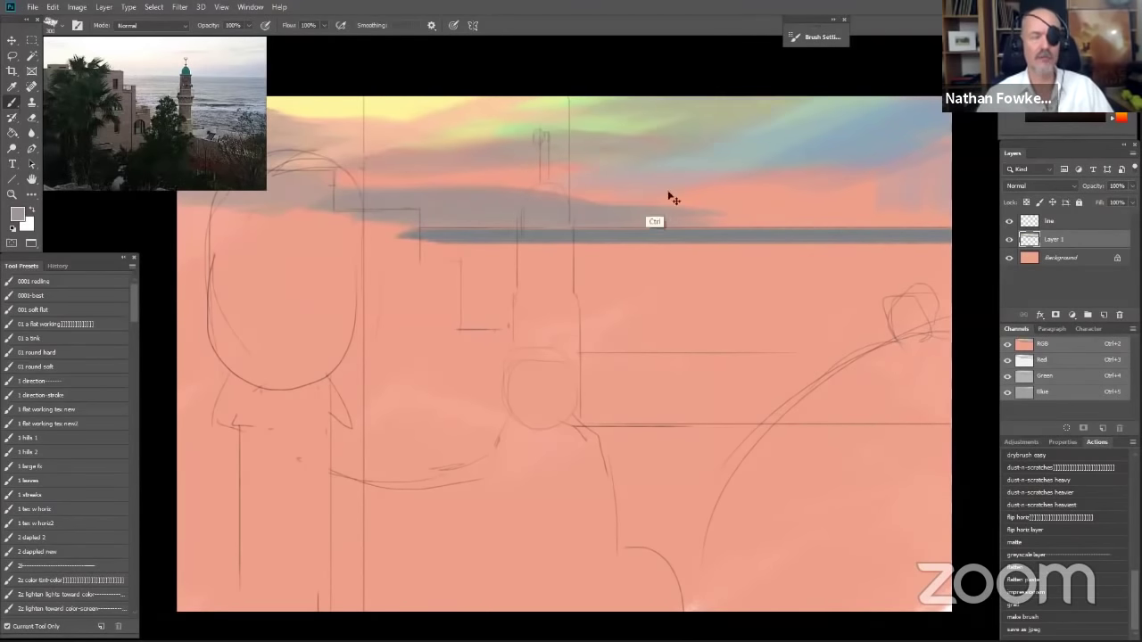